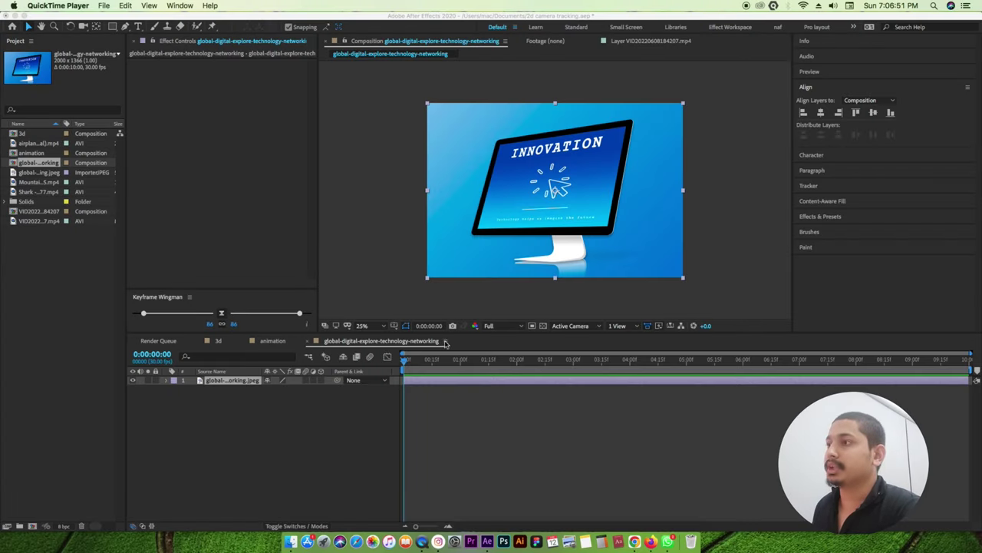
Step: Close the global-digital composition's timeline
click(445, 343)
click(446, 344)
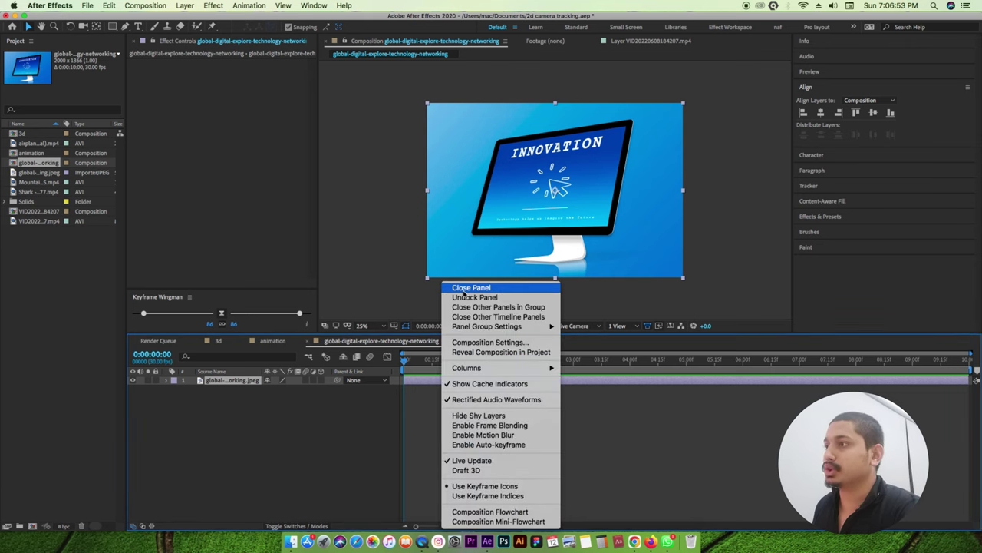
click(464, 289)
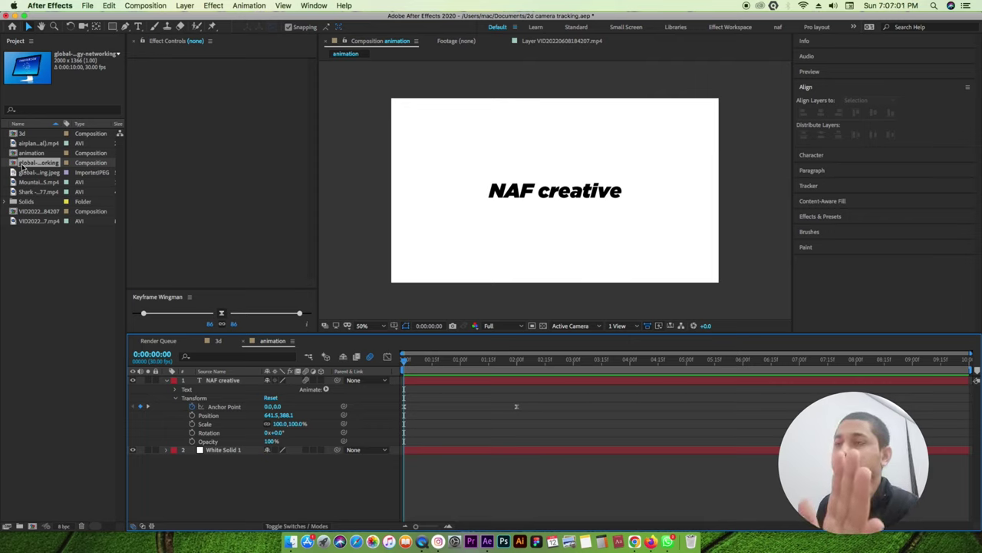
Step: Duplicate the composition as global-digital-explore-technology-networking 2, open it and view it at 25%
drag(29, 165, 31, 529)
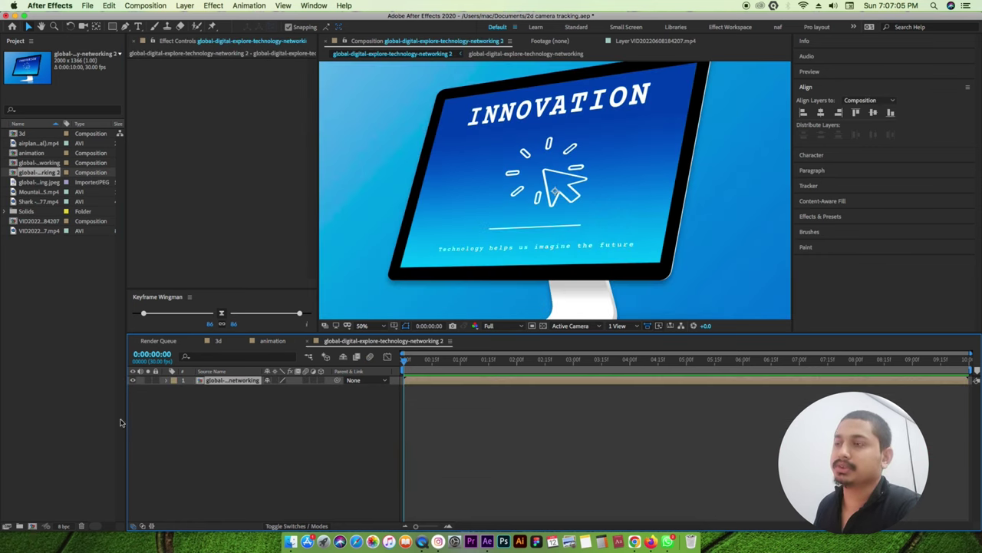
right_click(35, 172)
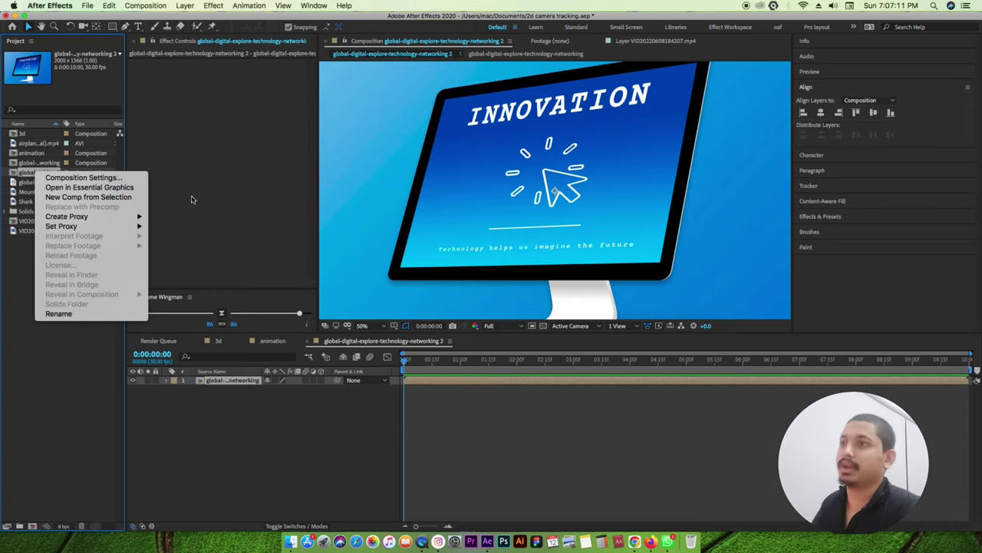
click(251, 202)
key(comma)
key(comma)
key(period)
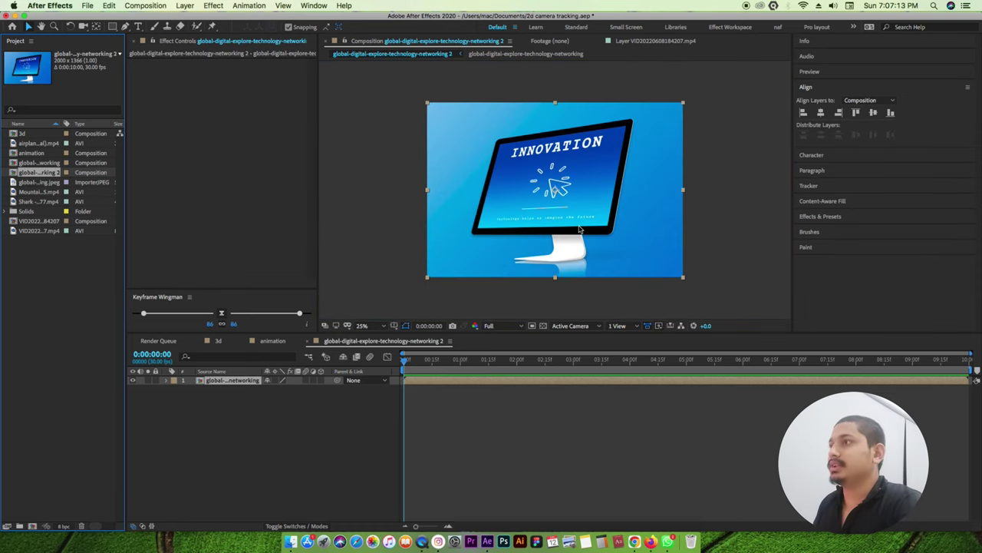
drag(318, 142, 273, 146)
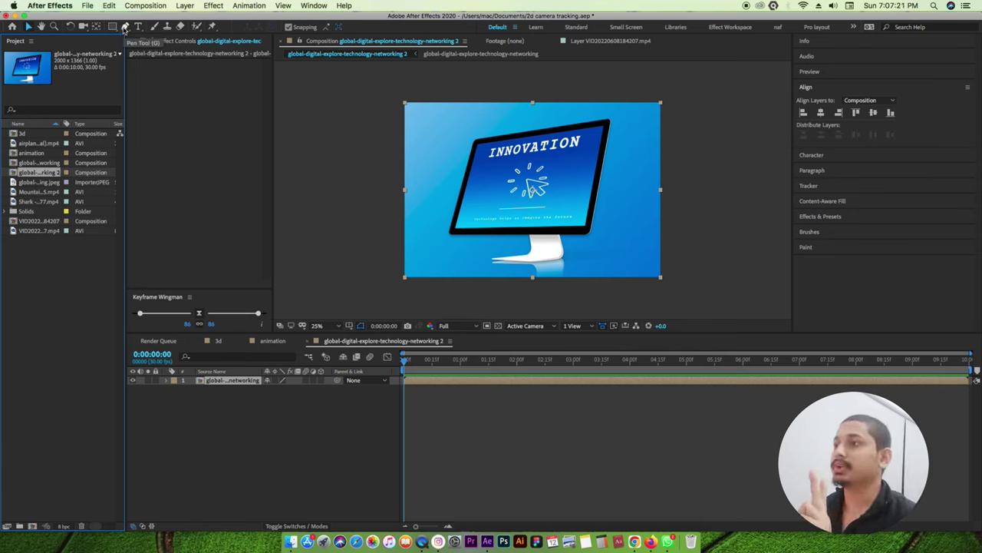
Step: Select the Pen Tool, keeping the plain pen rather than its flyout variants
click(127, 28)
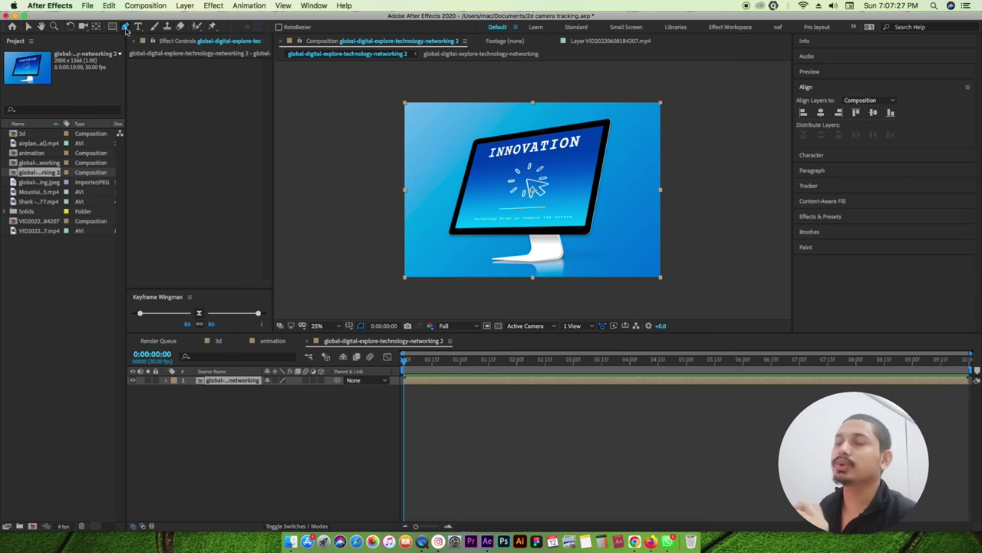
click(127, 28)
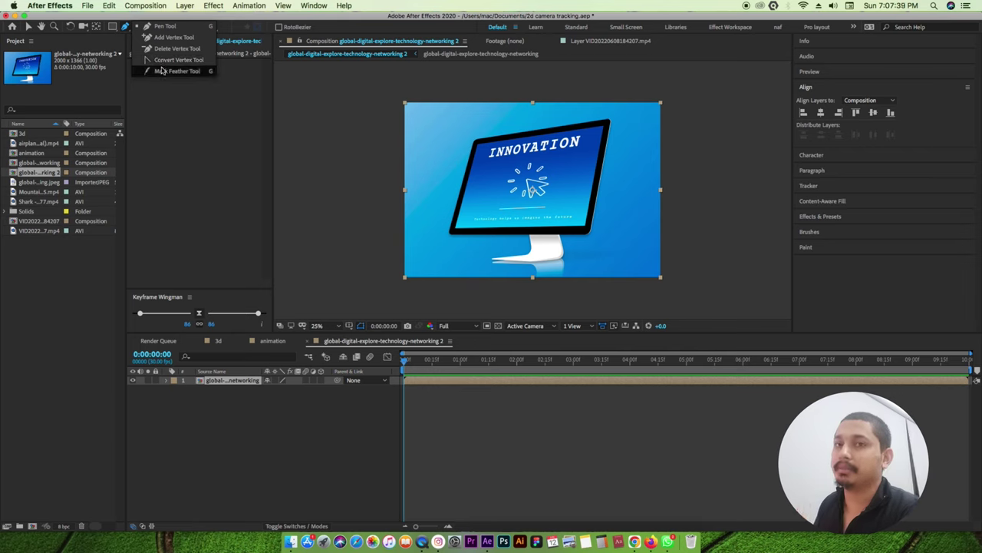
click(158, 27)
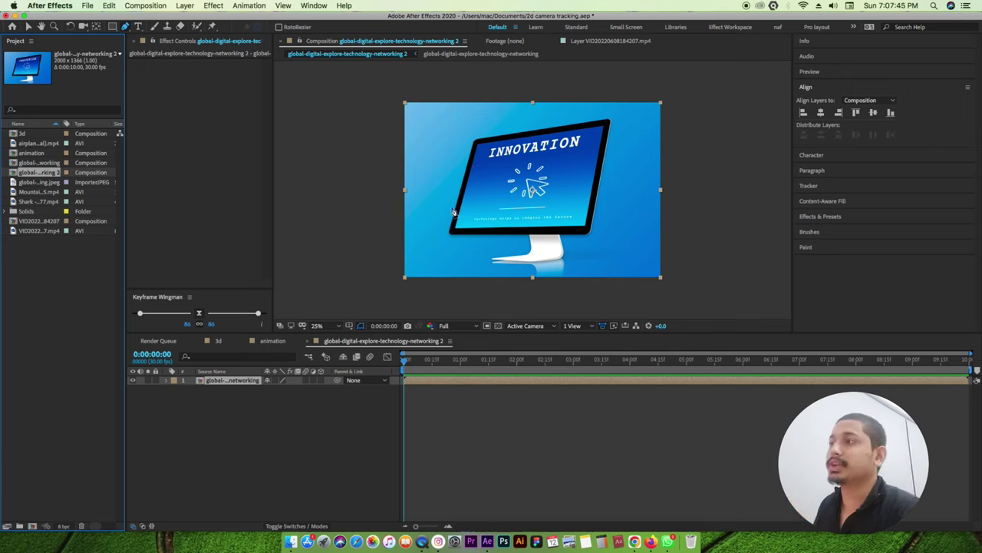
Step: Draw a closed seven-point pen mask around the INNOVATION monitor
click(429, 212)
click(451, 132)
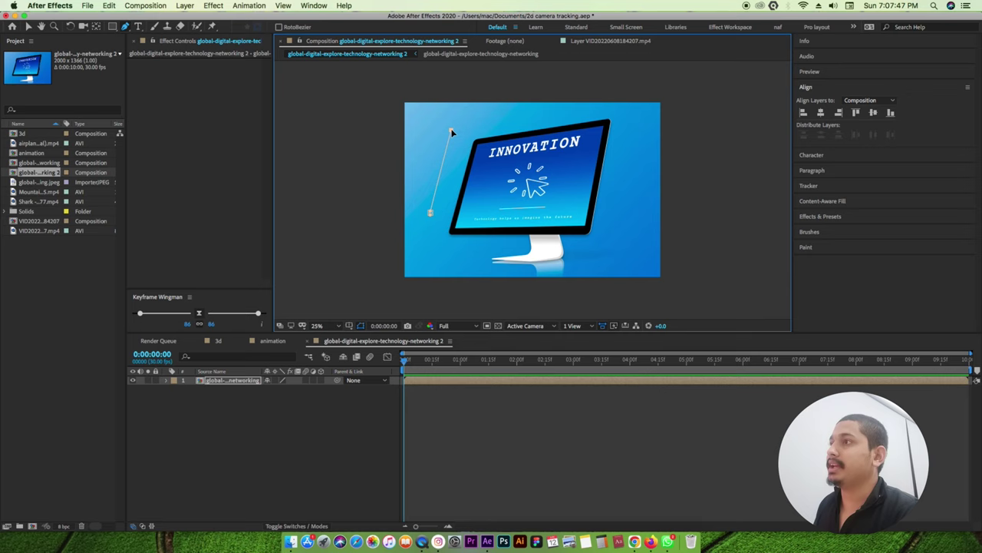
click(572, 116)
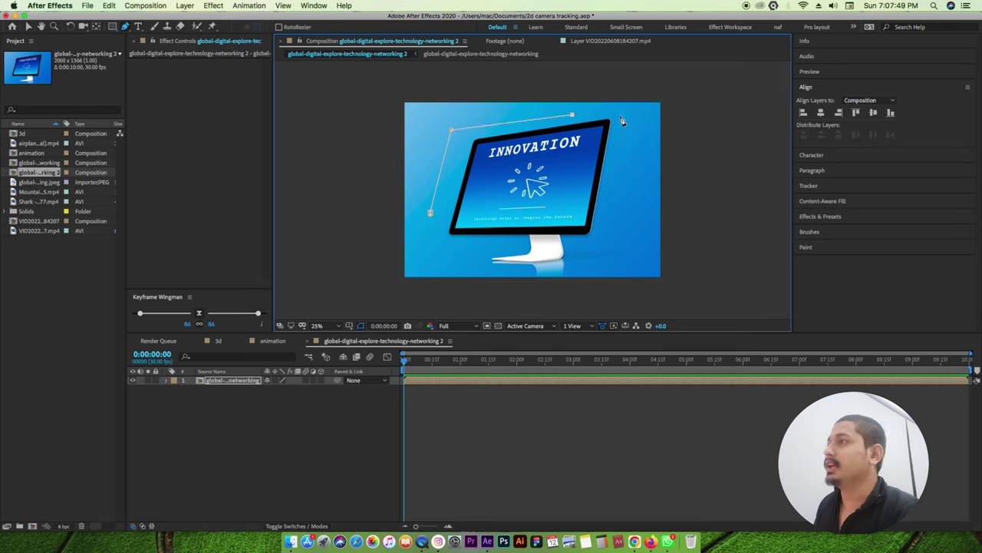
click(624, 114)
click(608, 230)
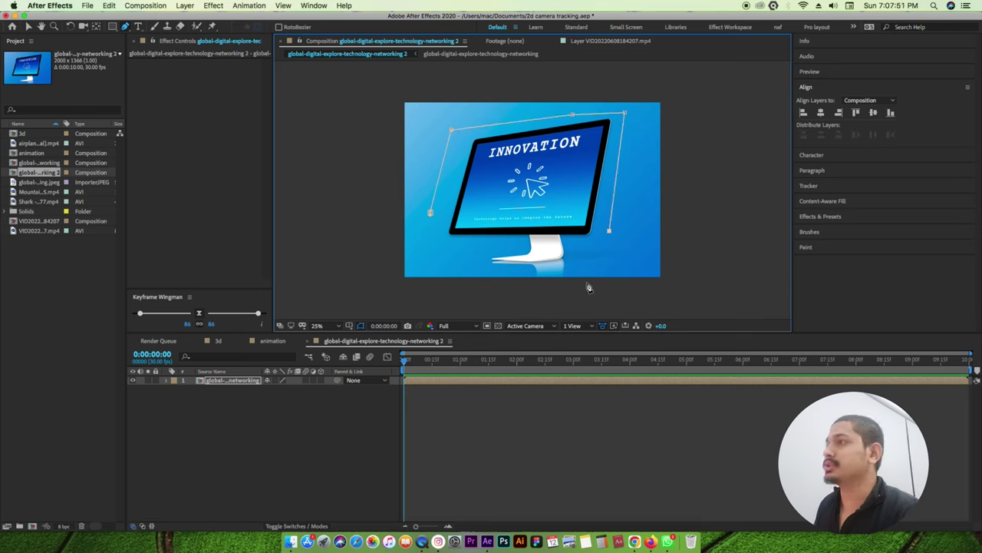
click(570, 270)
click(439, 255)
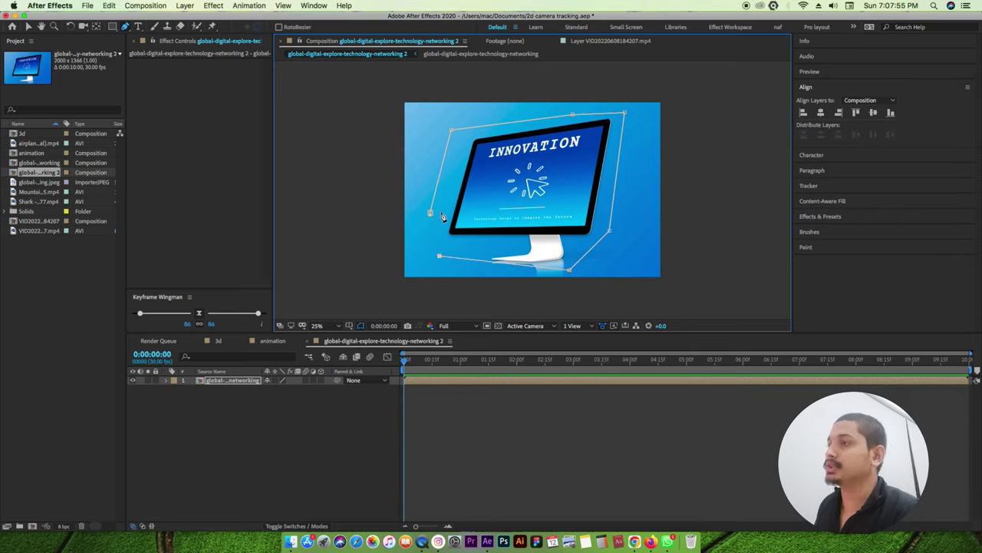
click(431, 215)
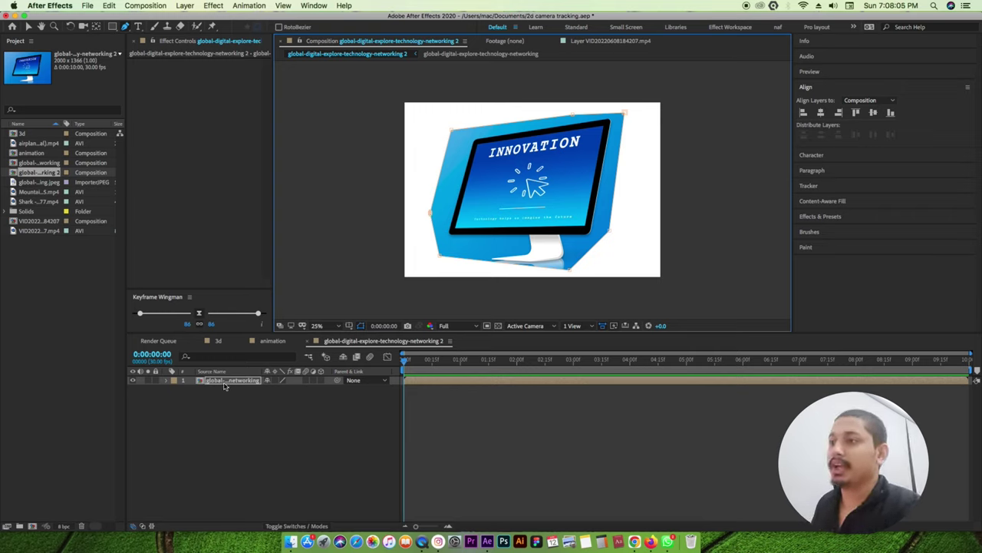
mouse_move(403, 361)
mouse_down()
mouse_move(654, 368)
mouse_move(405, 371)
mouse_up()
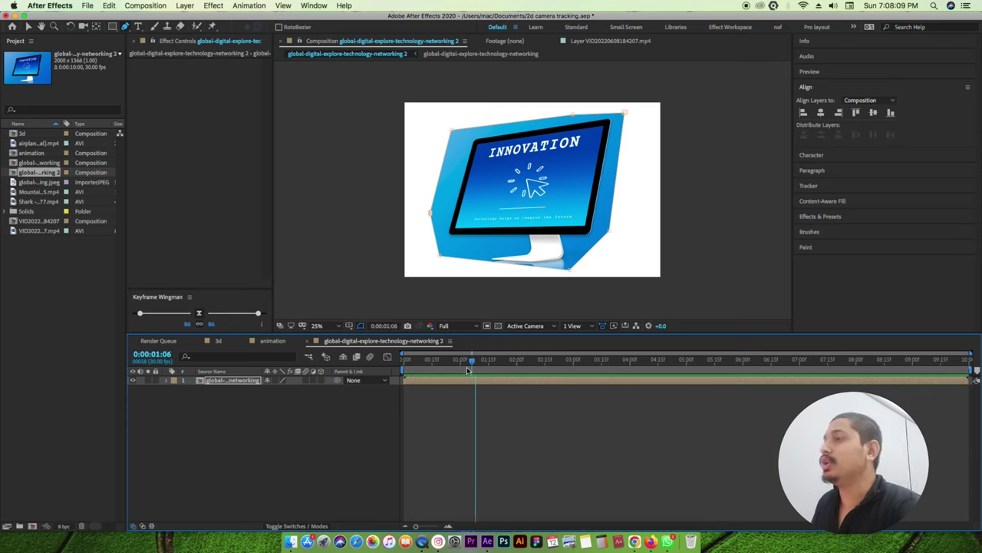
Step: Twirl open the monitor layer's Mask 1 to show Mask Path, Feather, Opacity and Expansion
click(167, 382)
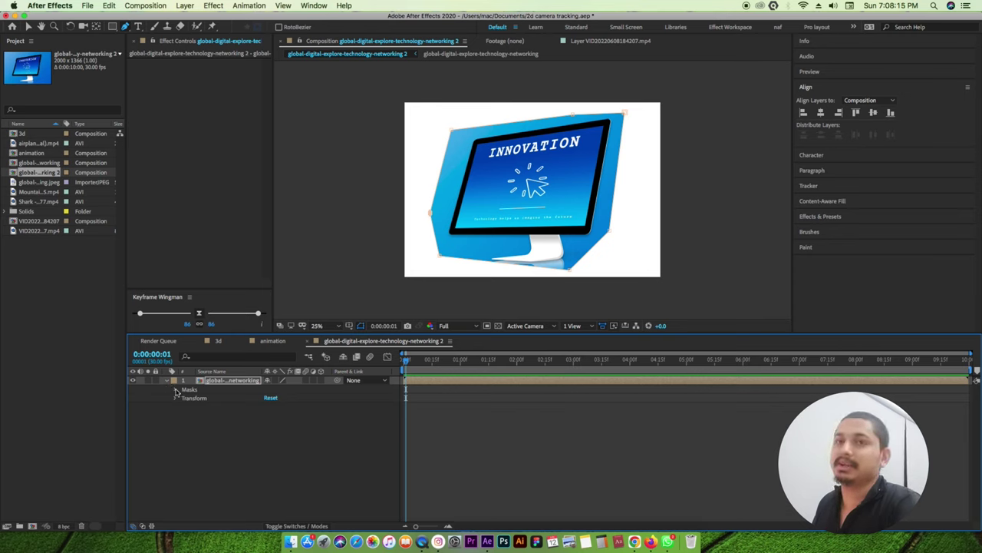
click(176, 390)
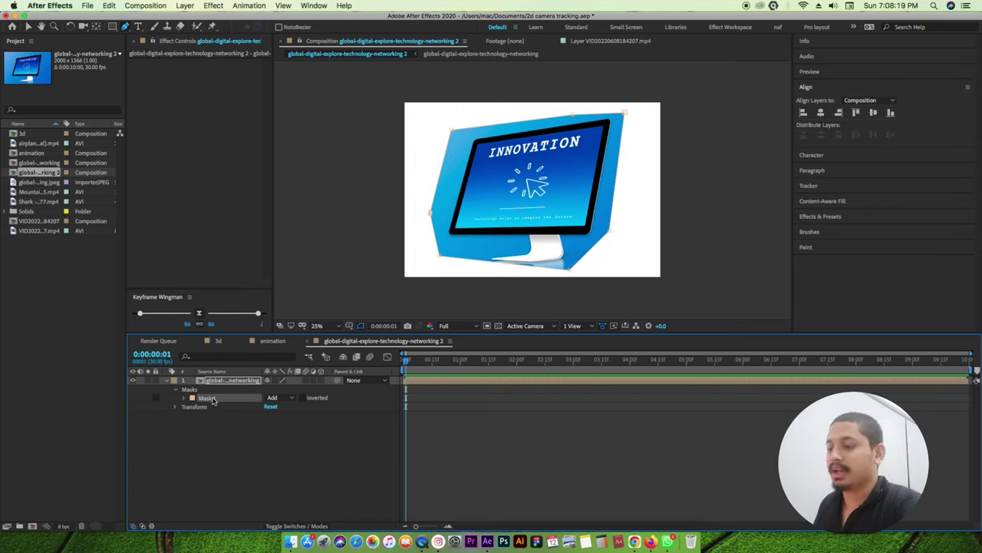
key(m)
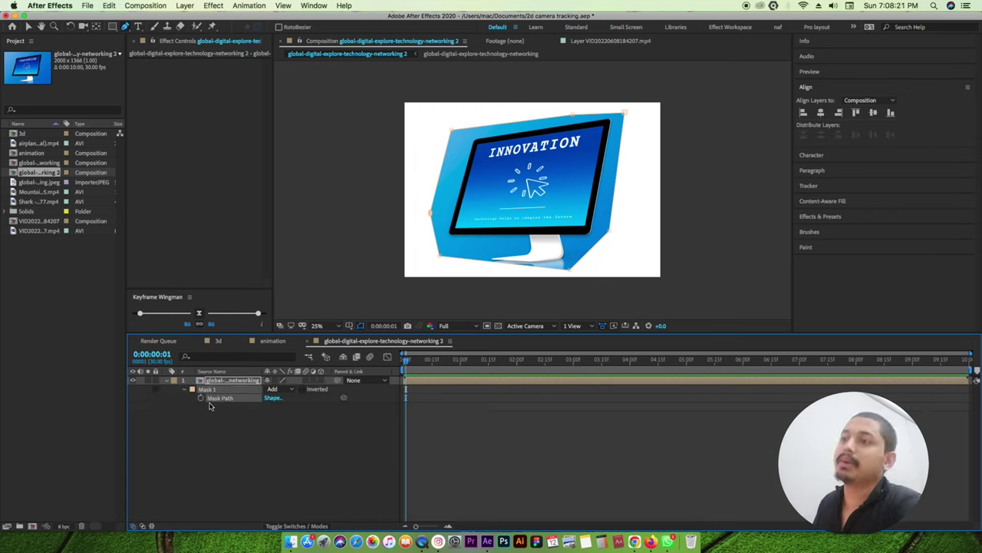
click(185, 392)
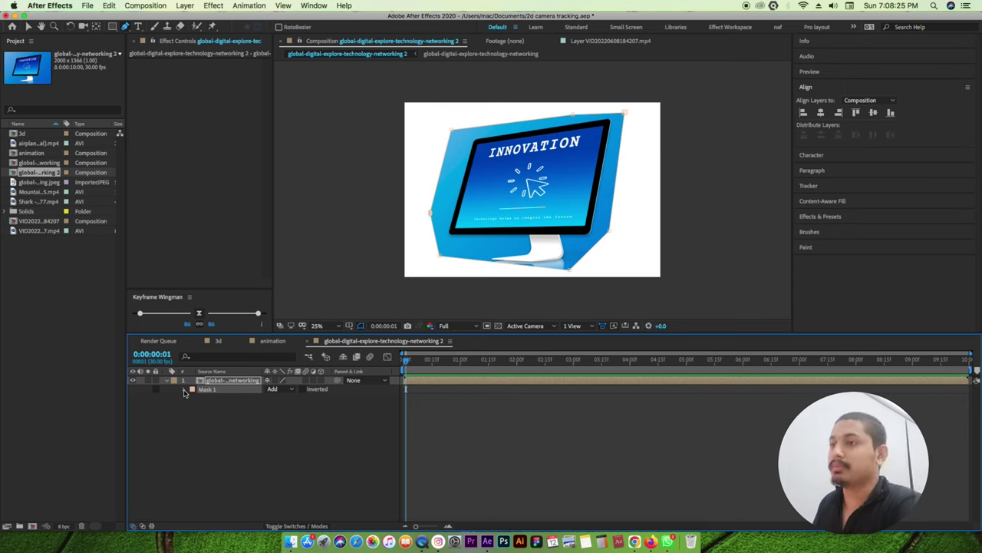
click(185, 389)
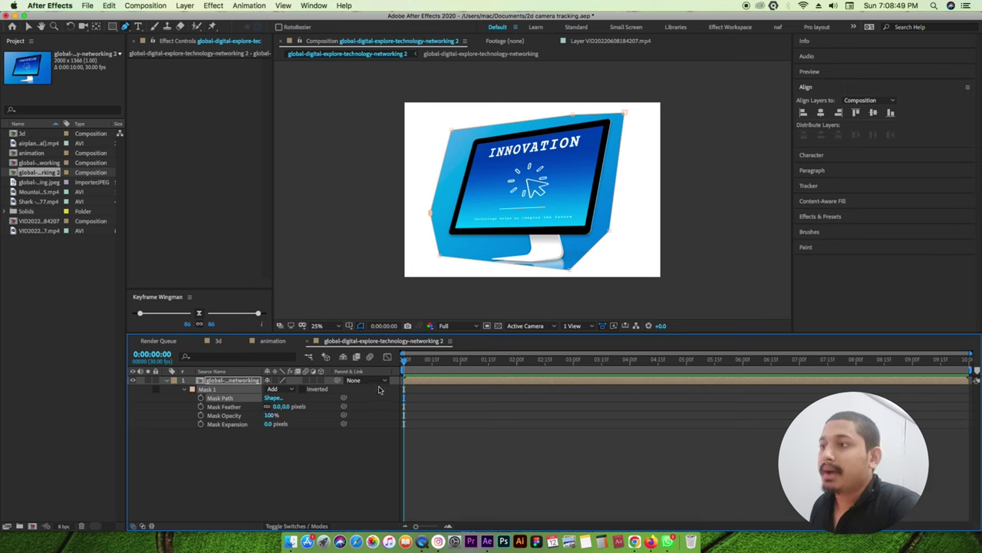
drag(280, 406, 342, 411)
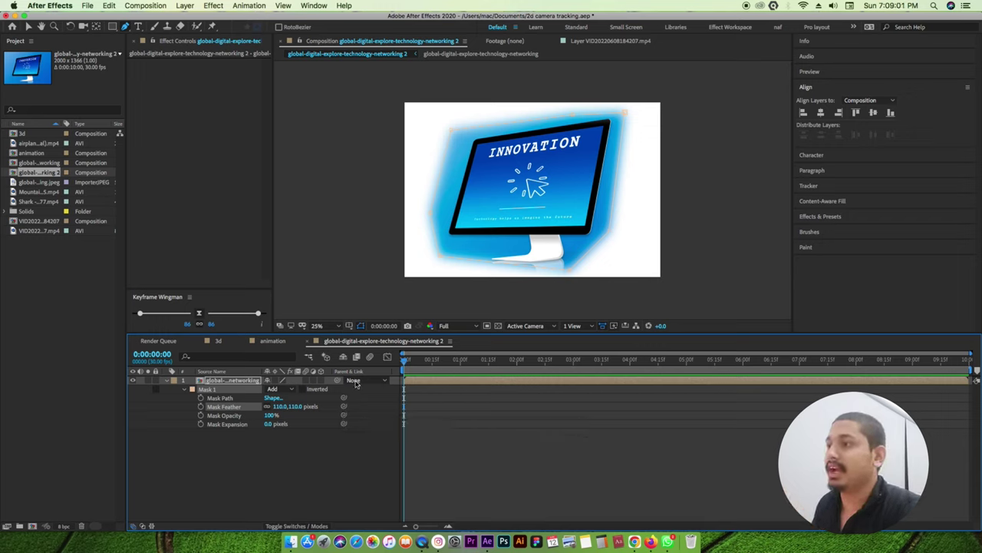
drag(312, 412, 202, 424)
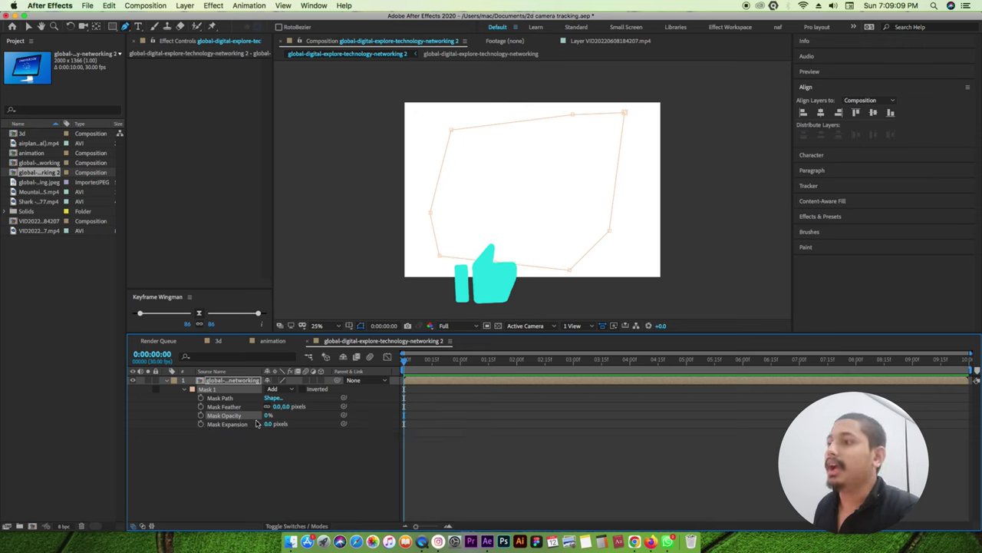
drag(268, 415, 364, 415)
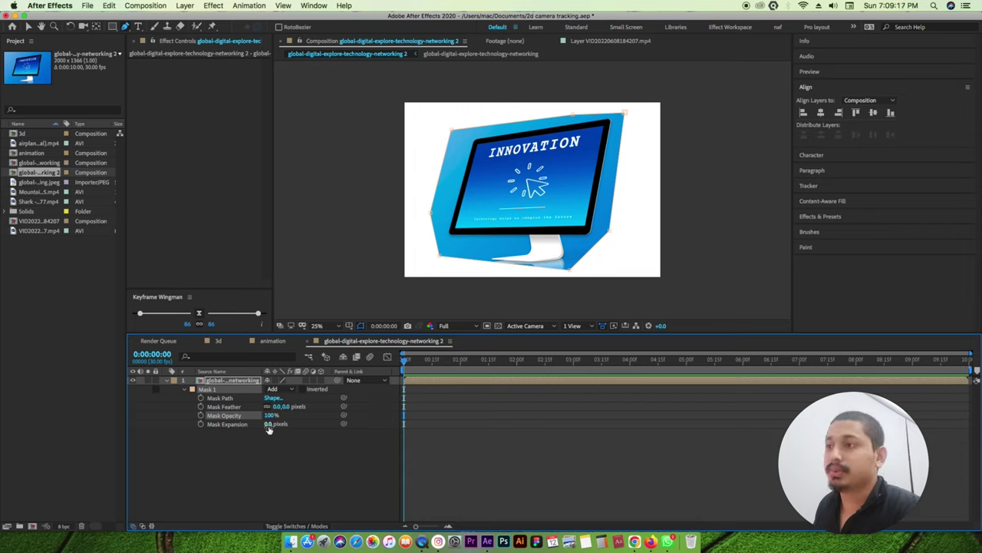
drag(271, 423, 321, 426)
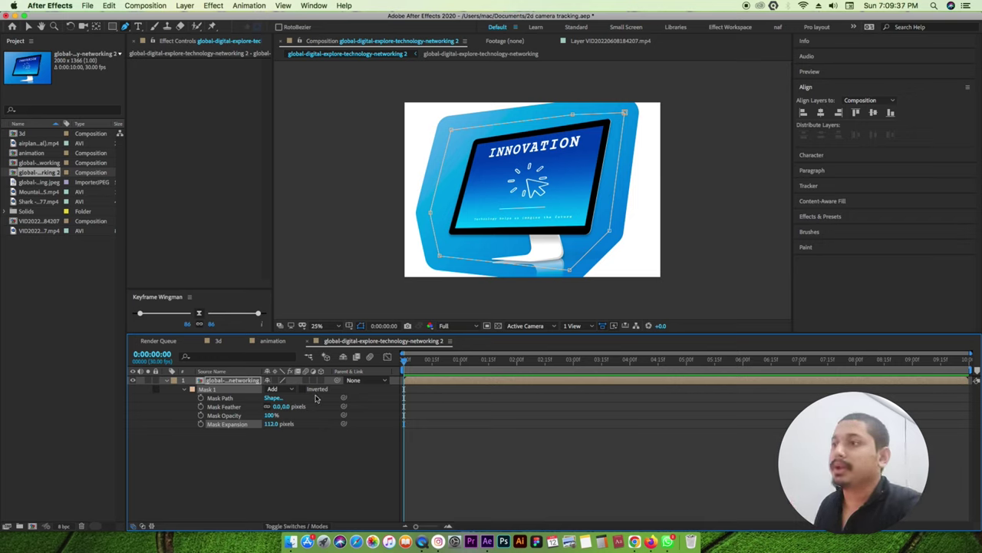
Step: Try inverting Mask 1 and shrinking its expansion to -132 pixels, then turn inversion off
click(303, 389)
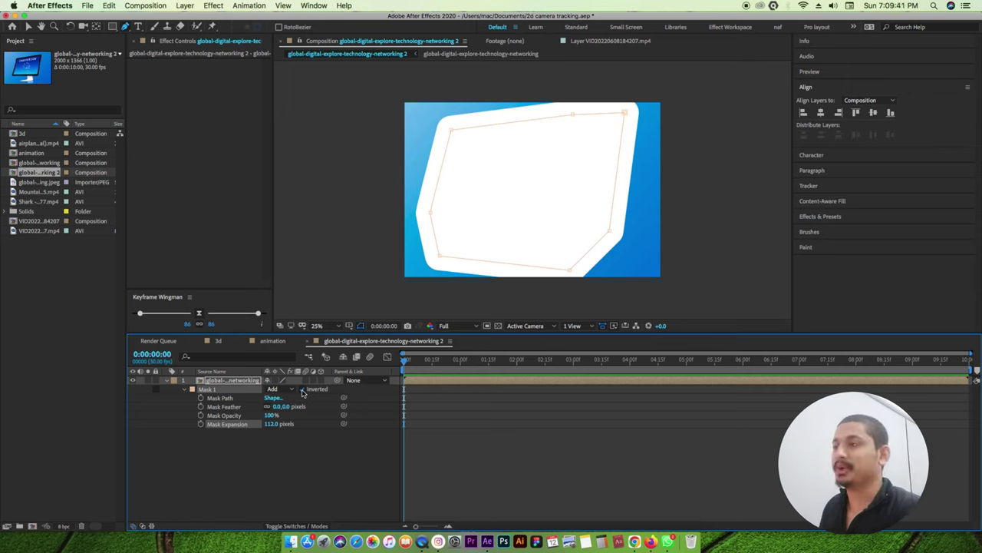
click(303, 390)
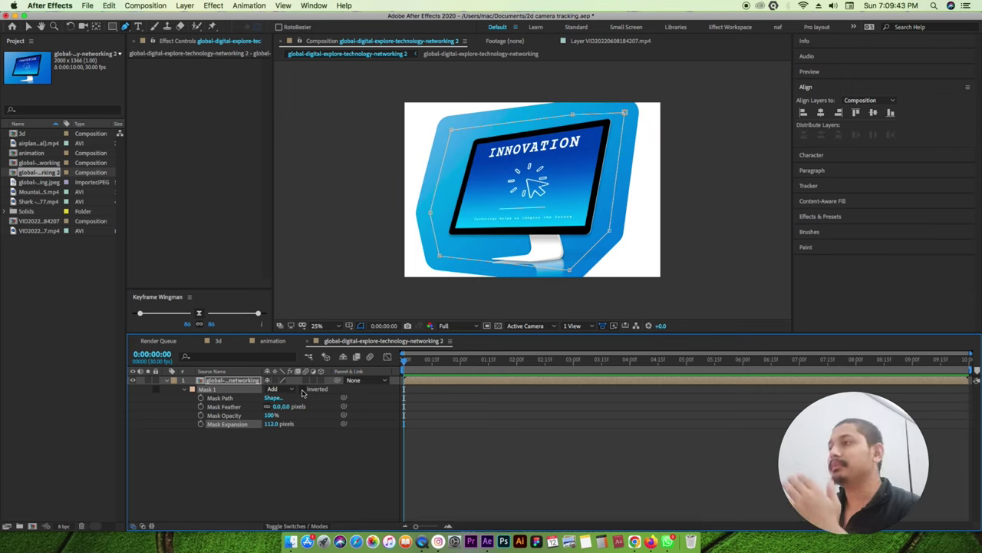
drag(272, 424, 192, 440)
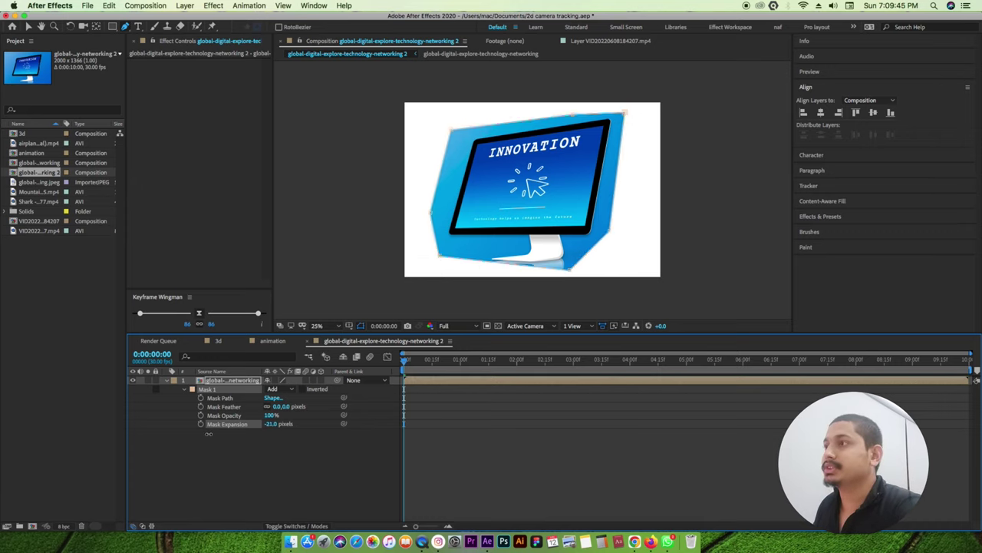
drag(272, 424, 242, 433)
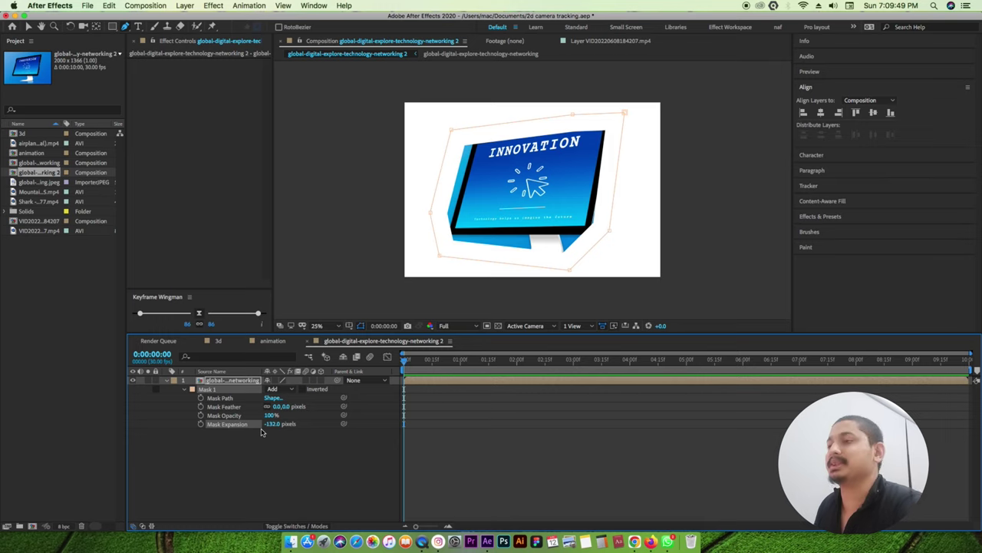
click(303, 390)
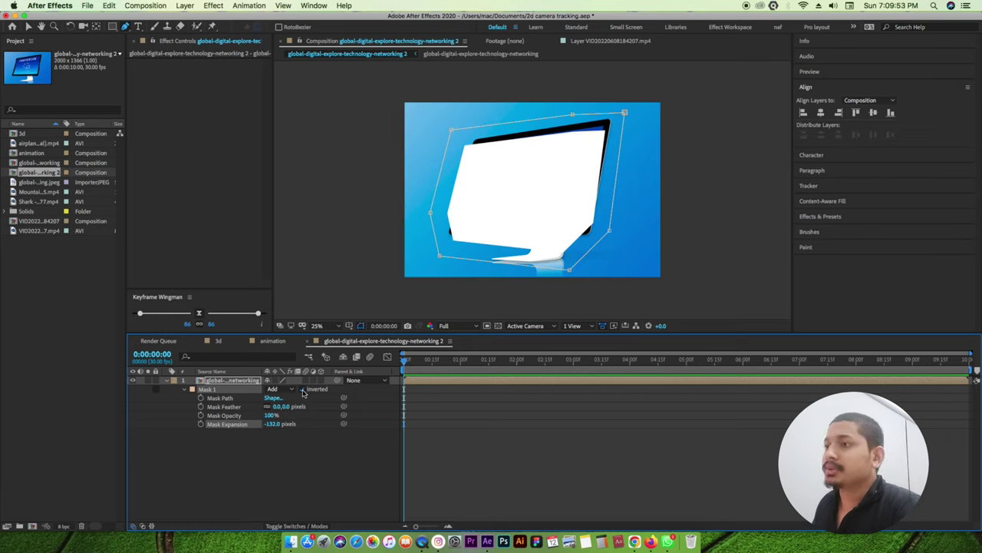
click(303, 389)
Step: Set Mask Expansion back to 0 pixels, then switch to the animation composition
click(274, 423)
text(0)
key(Return)
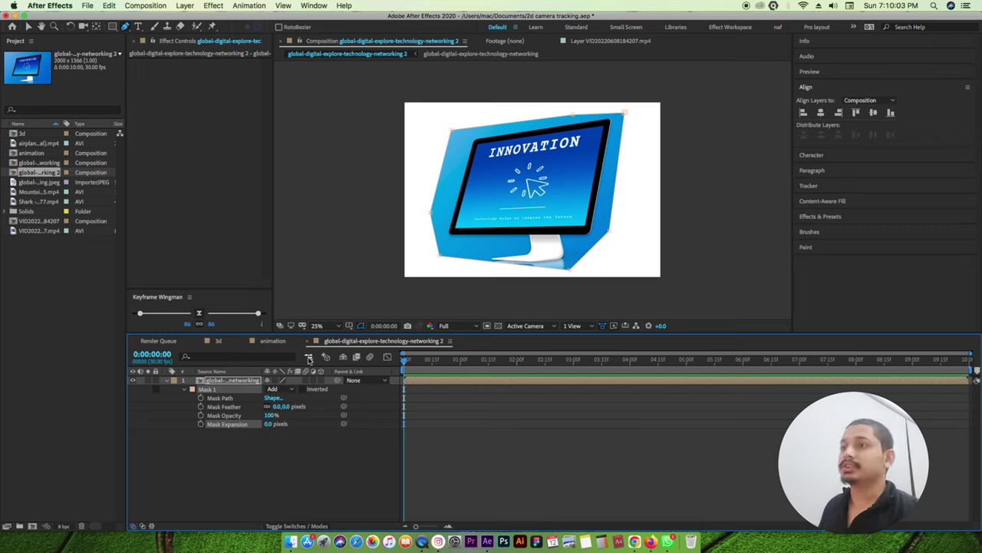
click(273, 341)
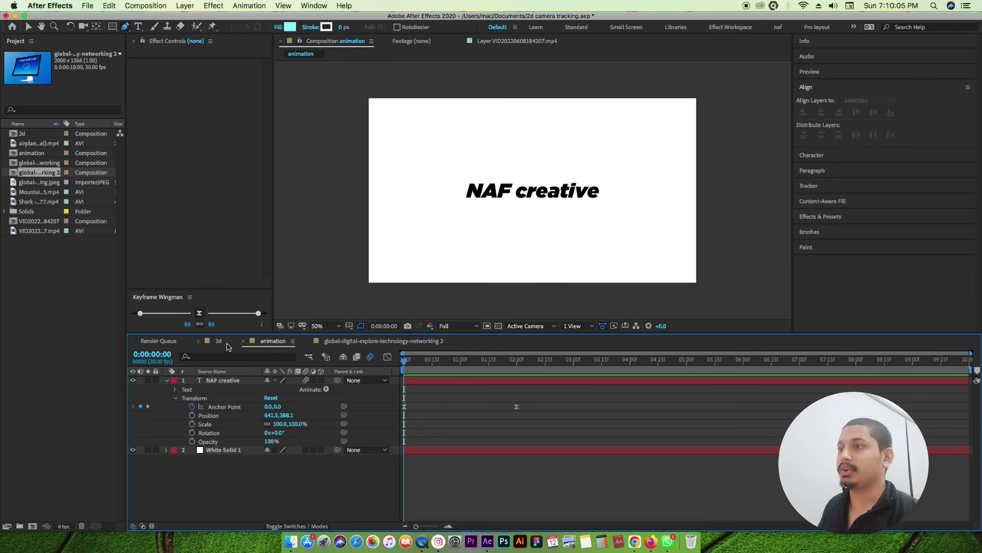
click(223, 342)
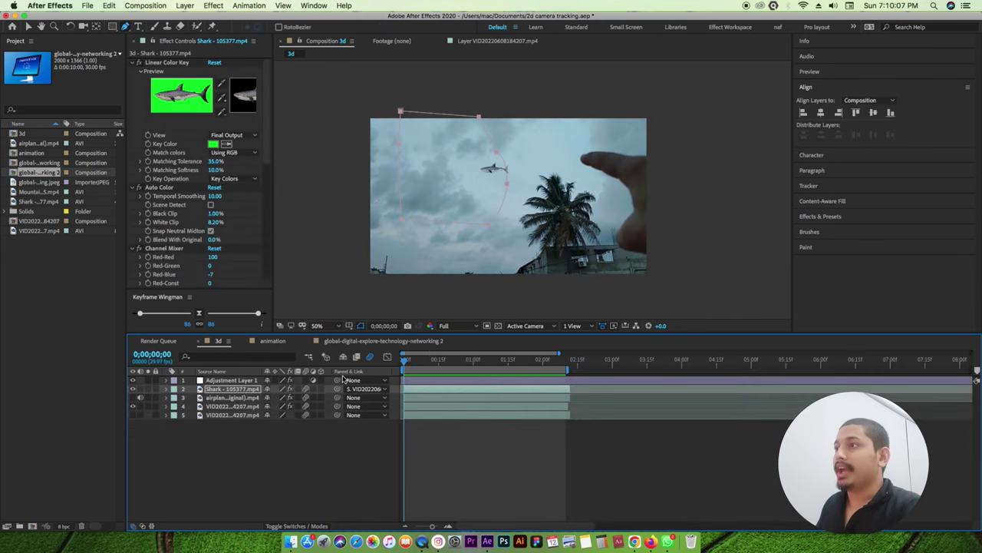
key(space)
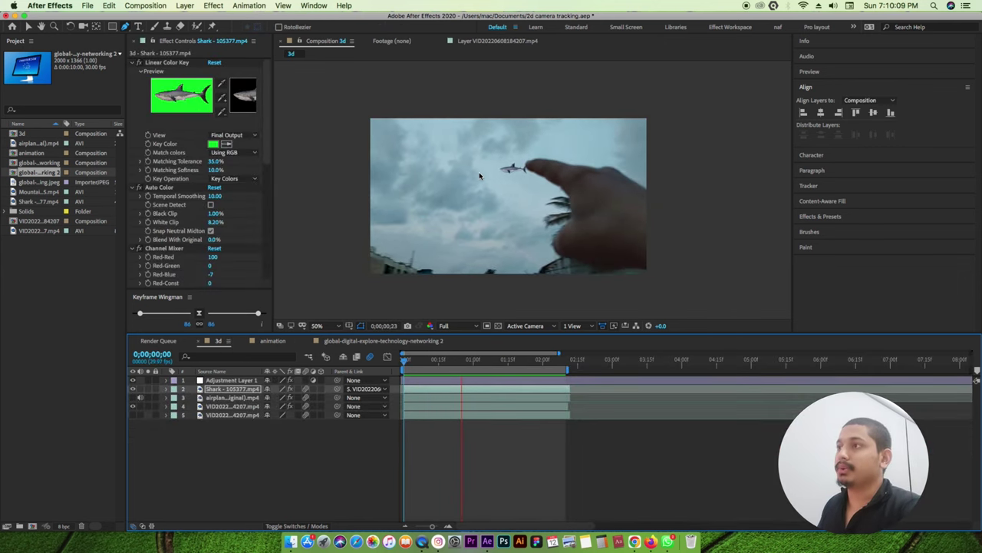
key(space)
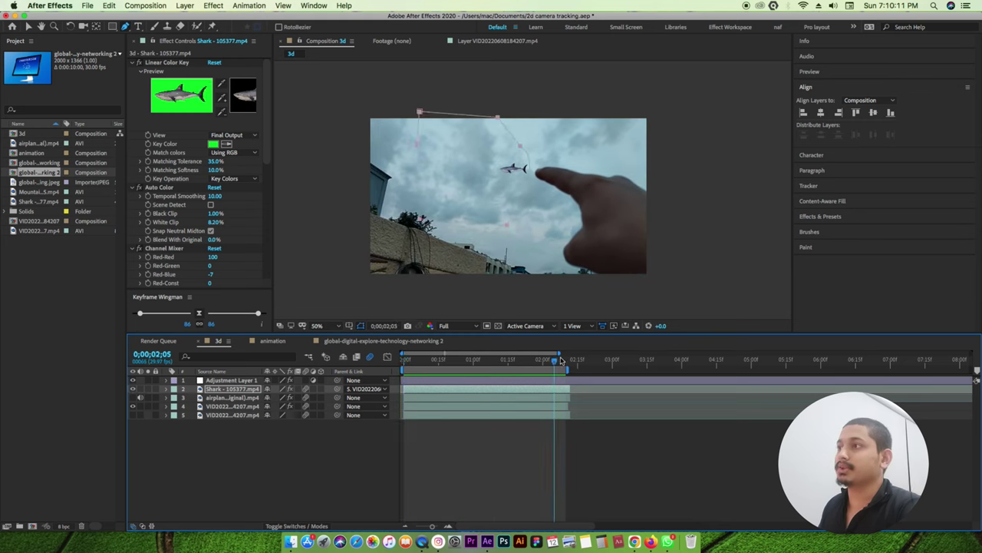
key(Home)
key(m)
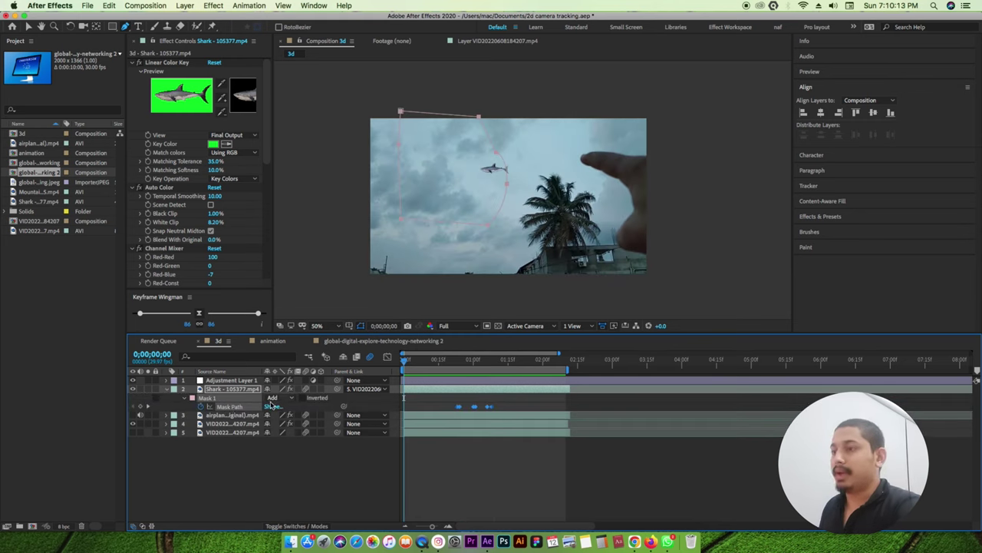
click(189, 399)
click(189, 399)
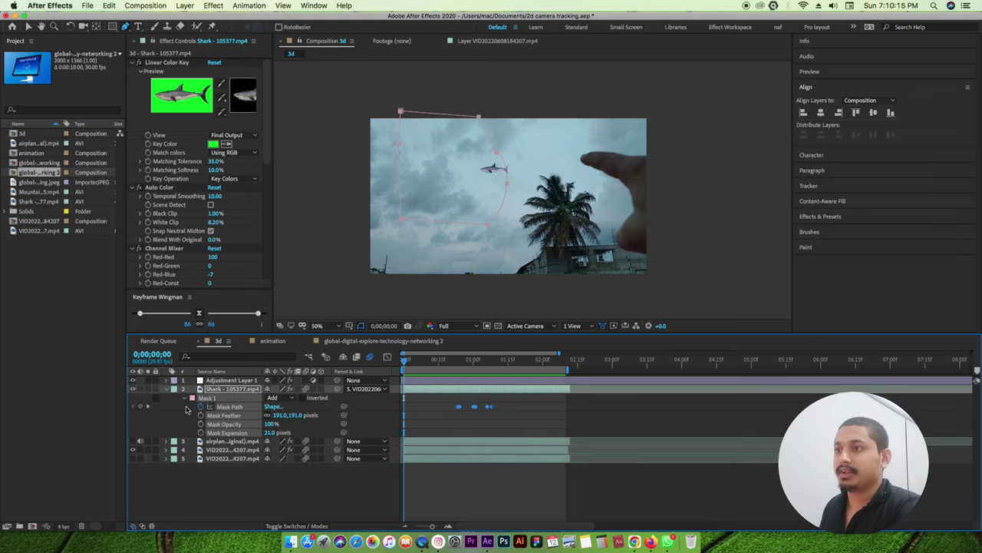
mouse_move(405, 363)
mouse_down()
mouse_move(466, 363)
mouse_move(406, 376)
mouse_up()
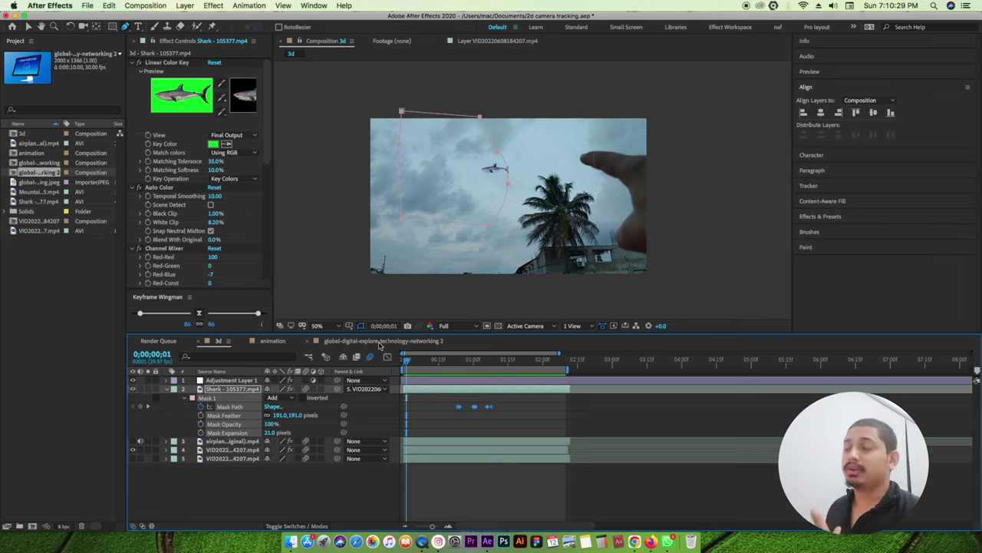
click(379, 342)
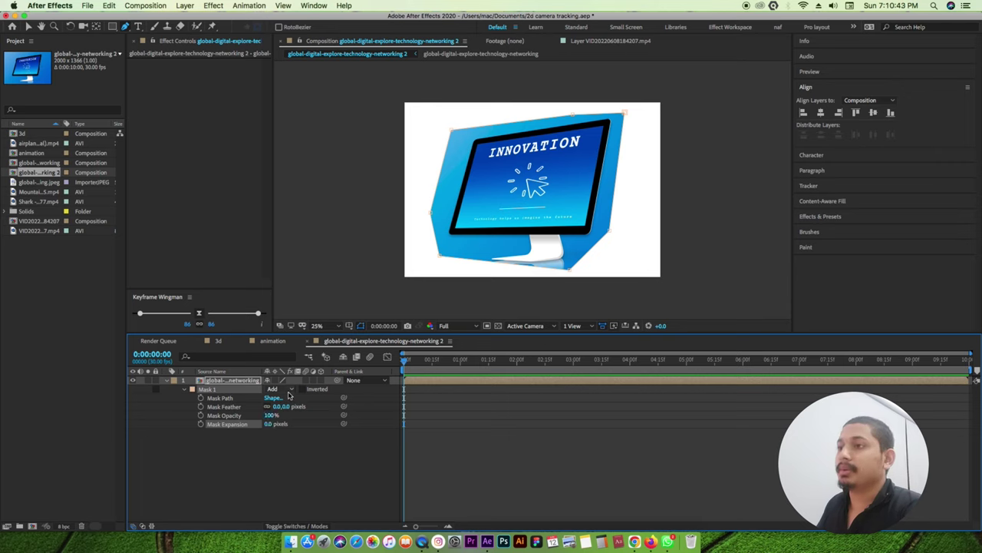
click(290, 392)
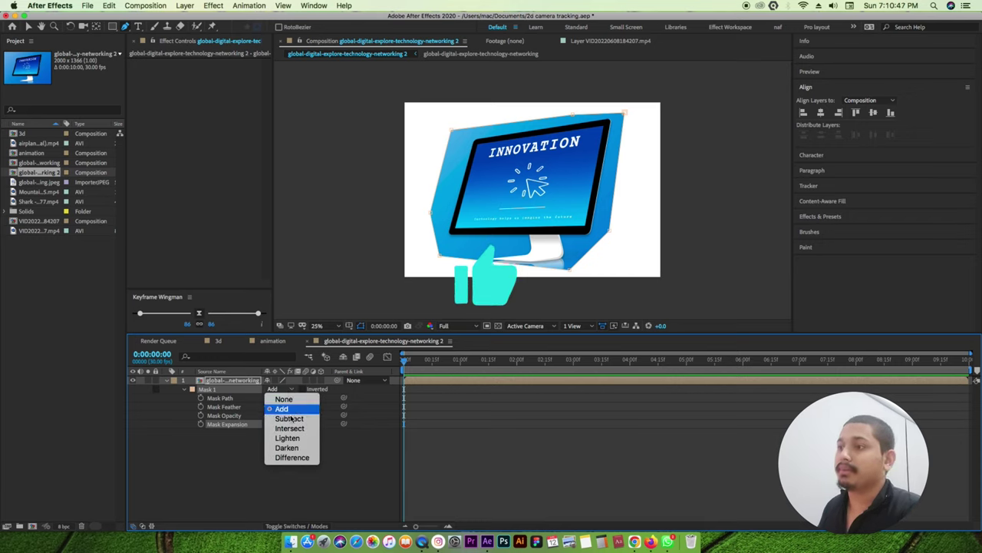
click(290, 418)
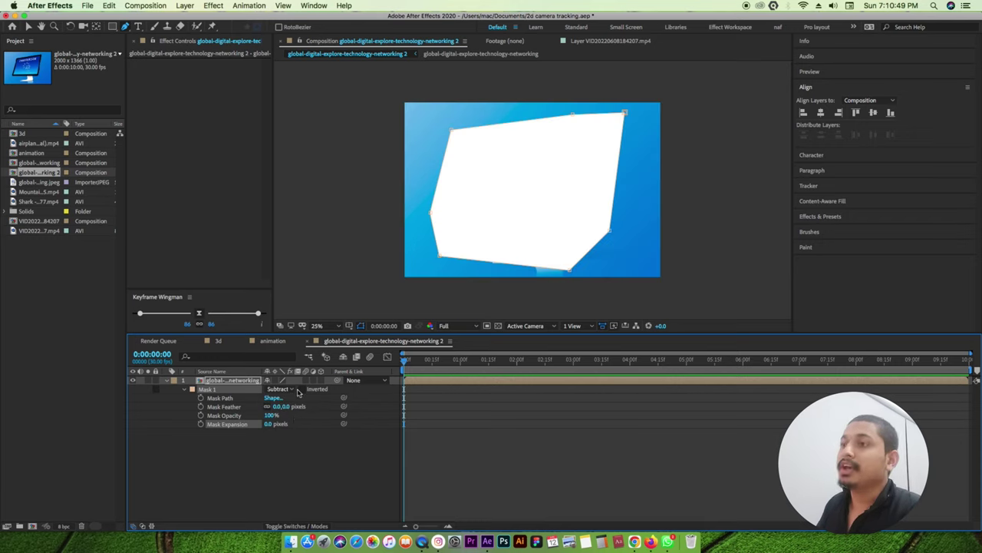
click(290, 393)
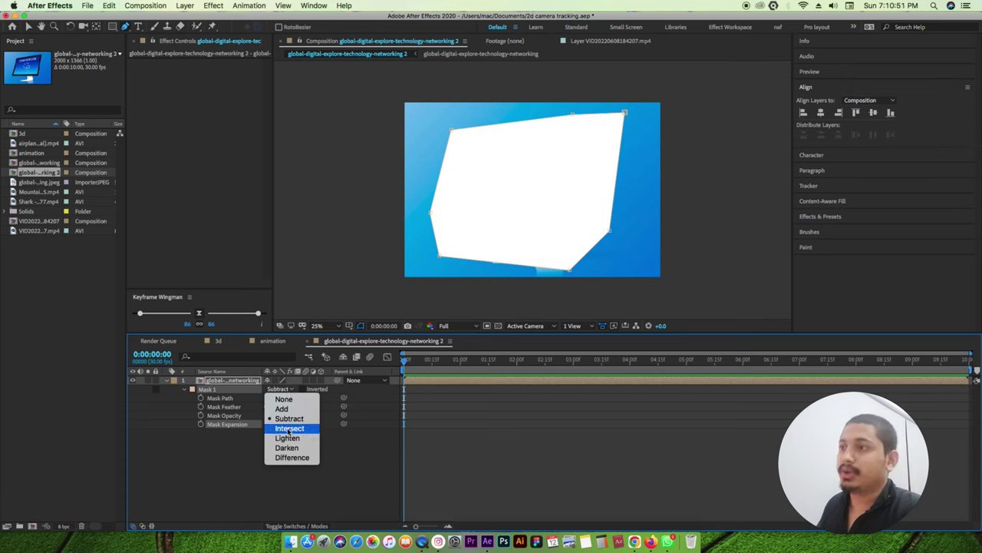
click(288, 428)
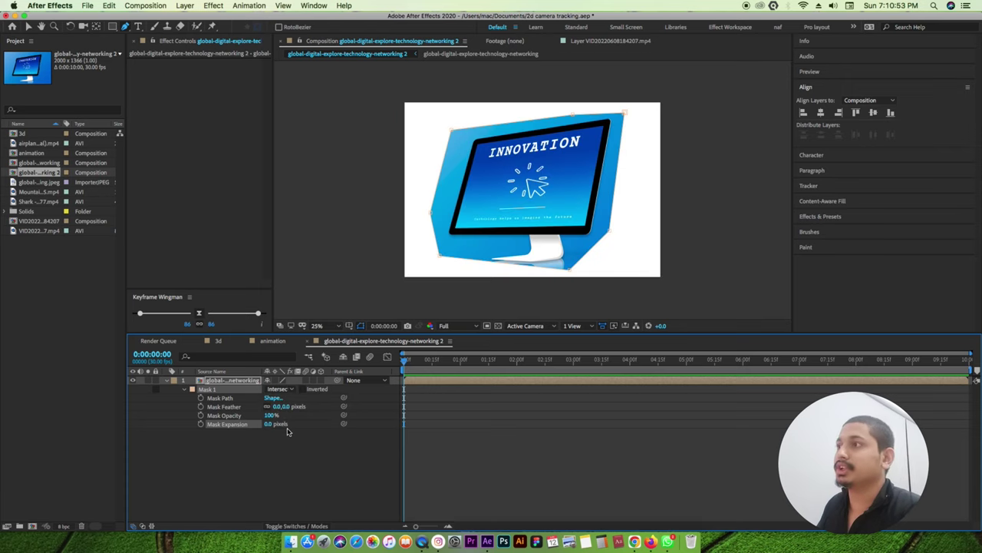
click(292, 389)
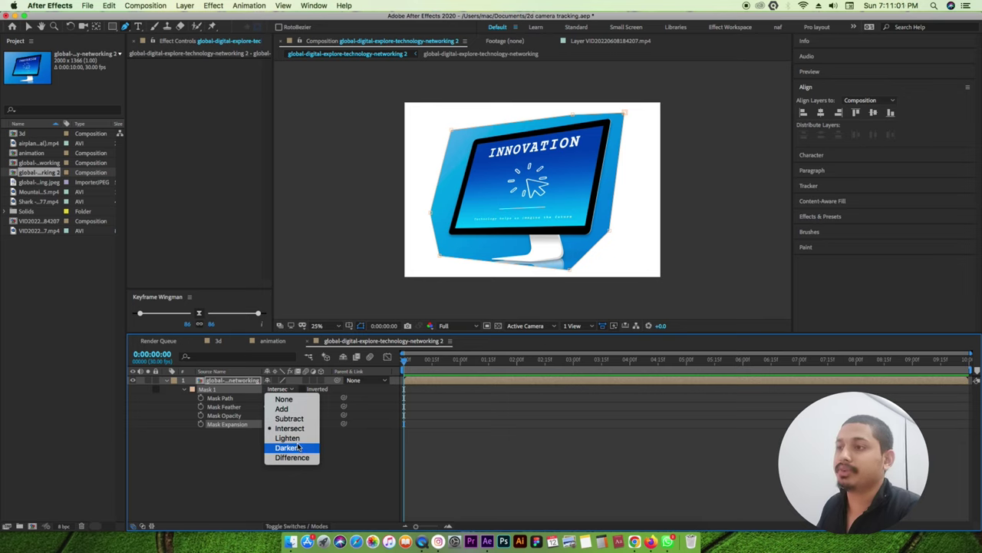
click(289, 438)
click(280, 389)
click(287, 447)
click(288, 390)
click(290, 457)
click(291, 390)
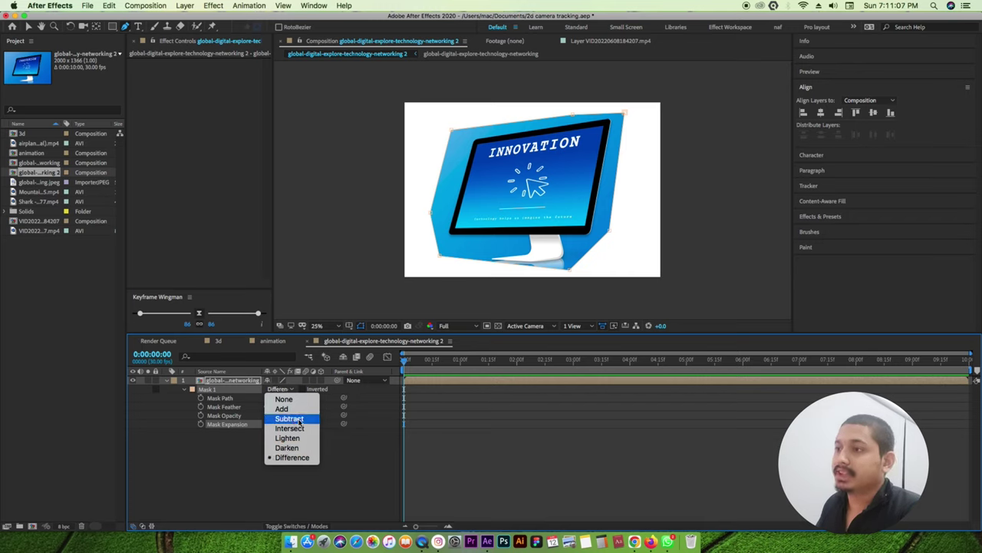
click(299, 421)
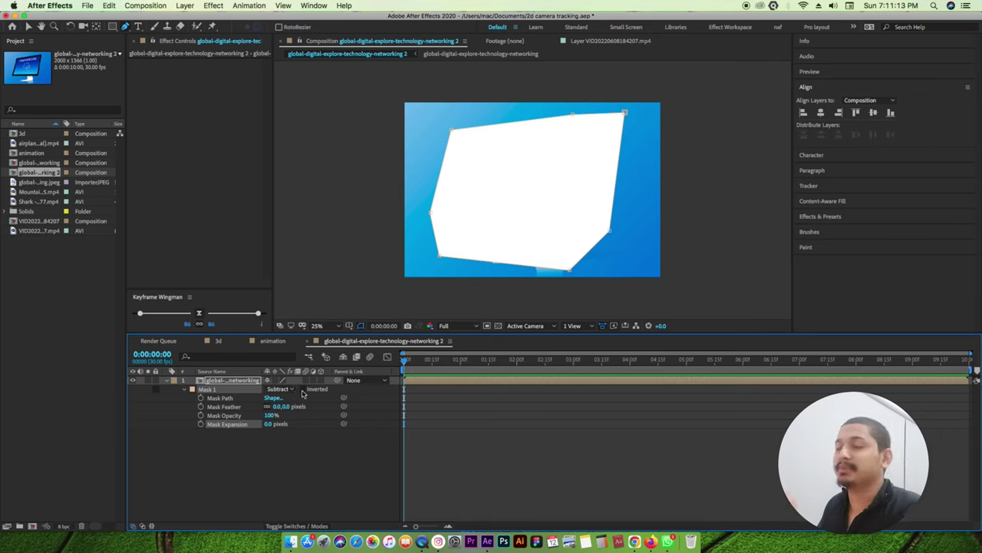
click(303, 391)
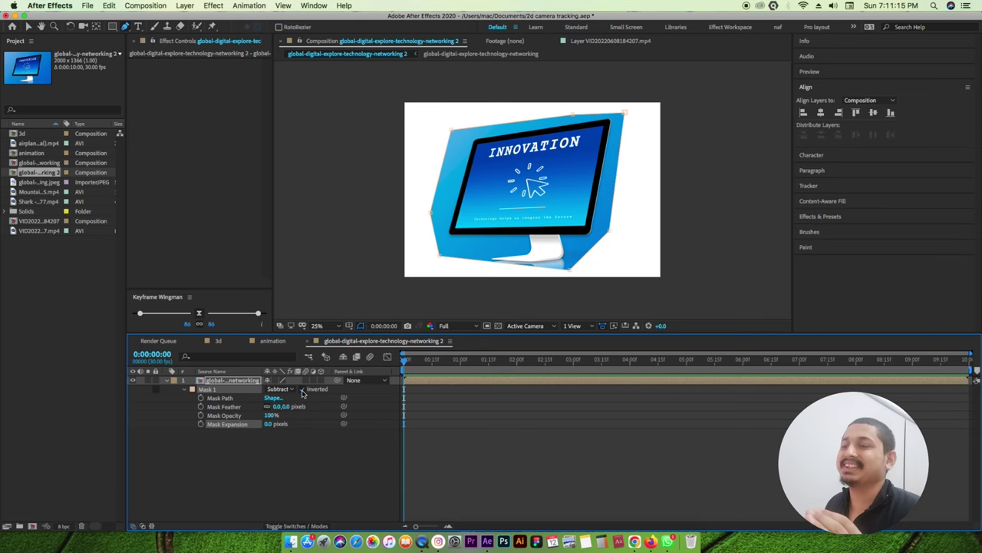
click(303, 391)
click(292, 389)
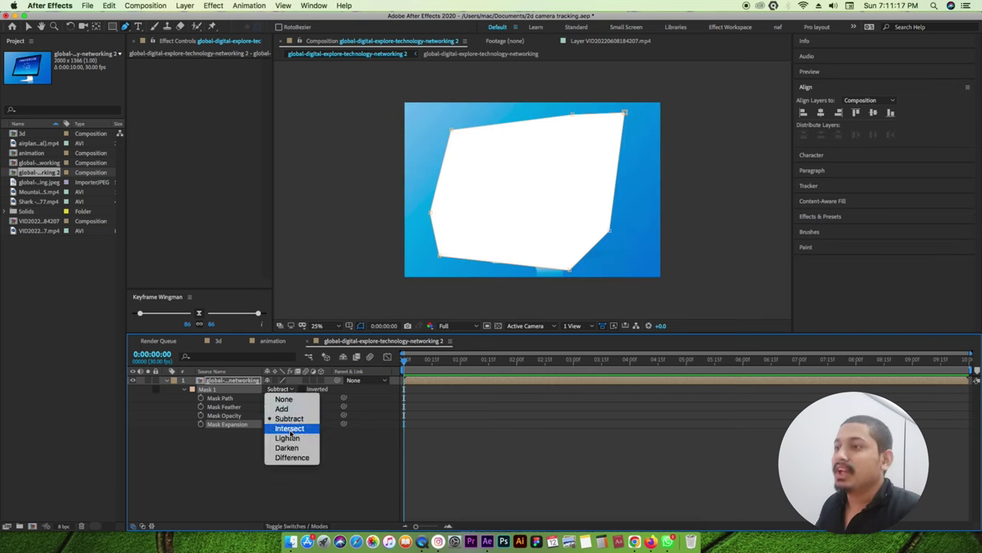
click(290, 429)
click(287, 390)
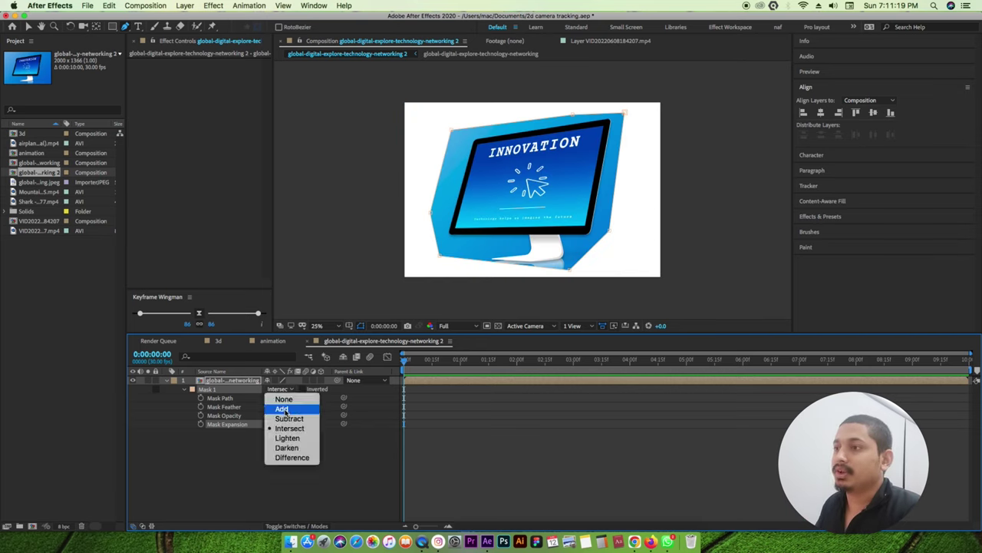
click(289, 399)
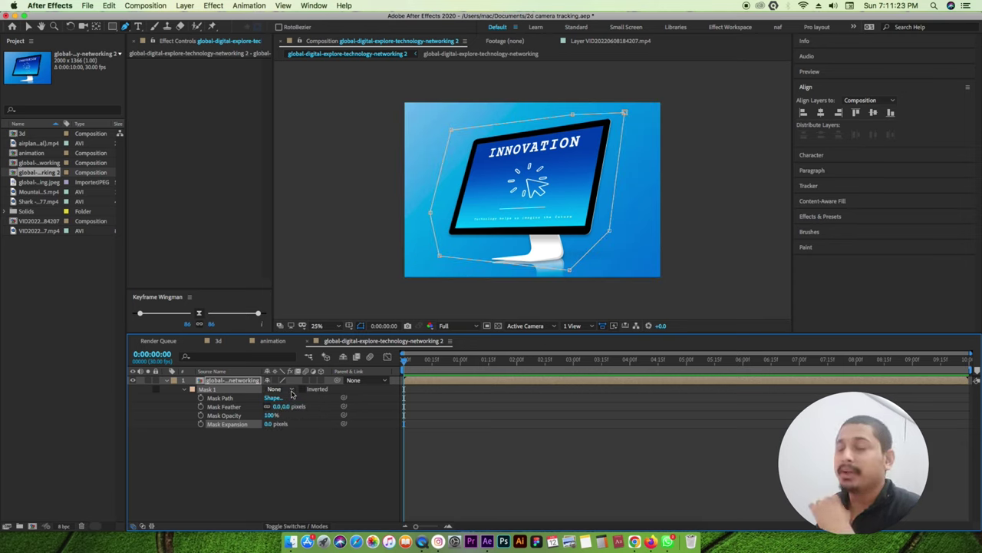
click(291, 391)
click(290, 409)
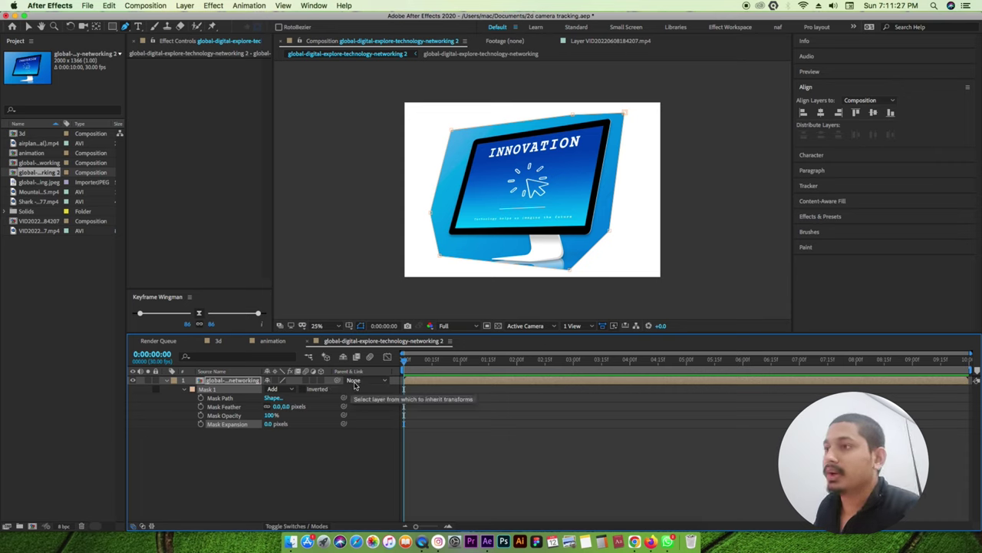
click(371, 381)
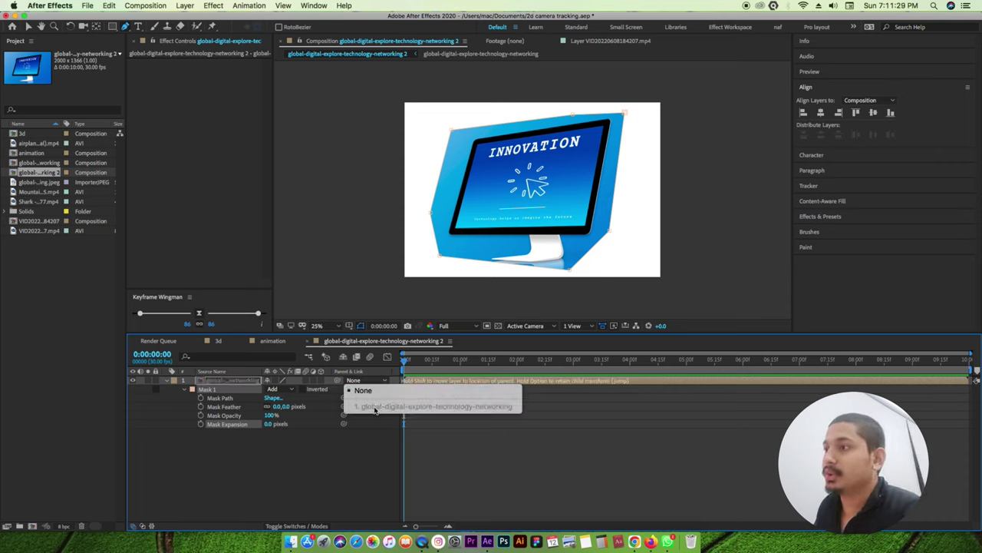
click(363, 454)
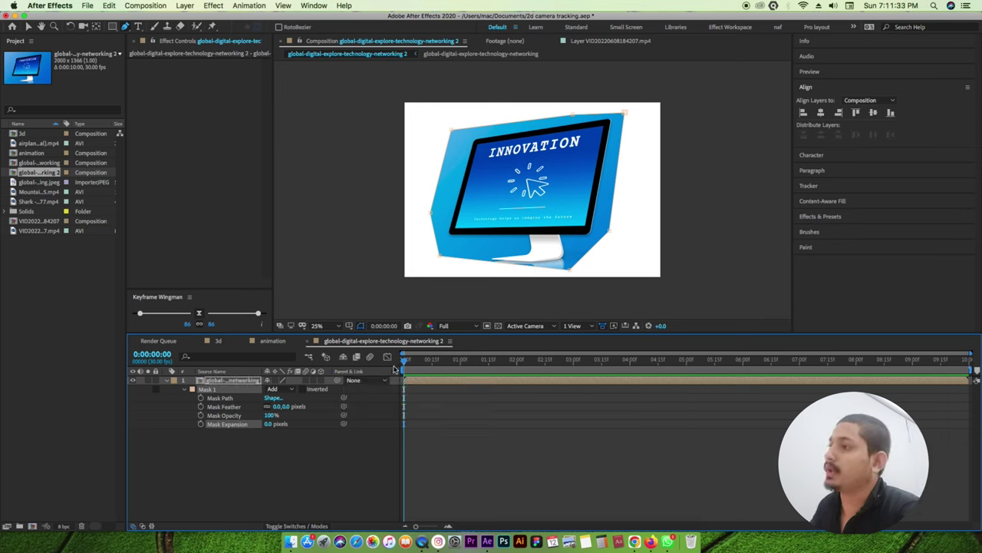
Step: Keyframe Mask 1's feather from 0 pixels at the start to softer edges near 3 seconds
click(200, 406)
drag(405, 360, 575, 376)
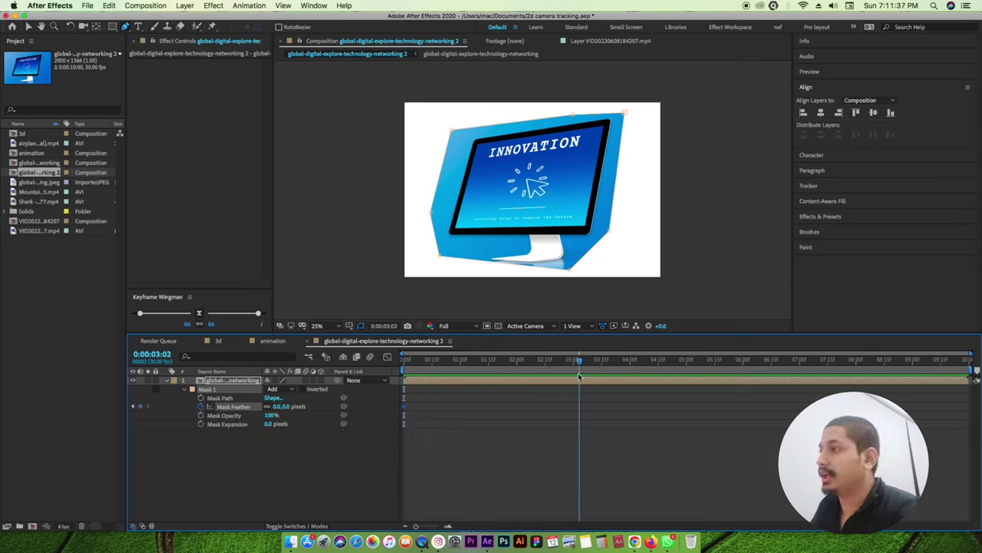
drag(281, 406, 291, 406)
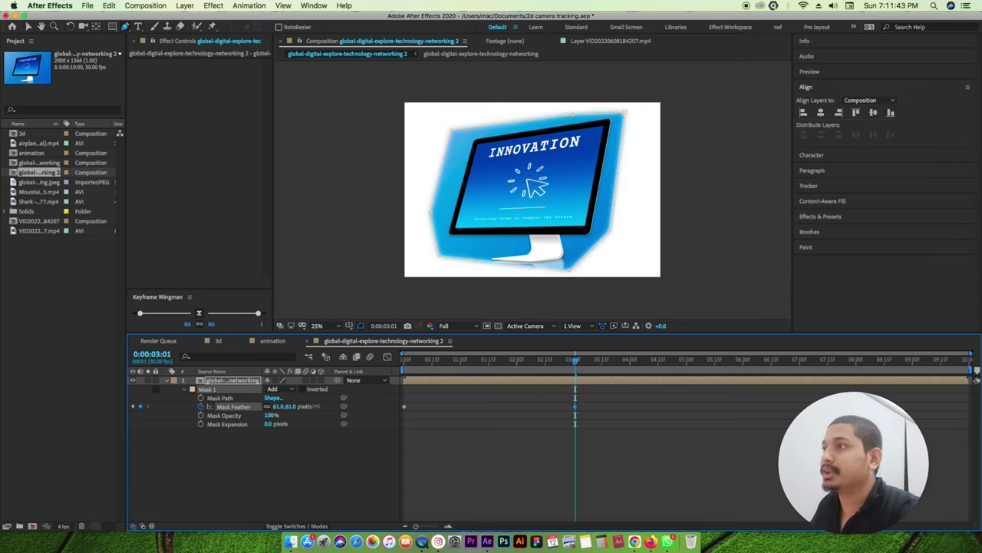
key(space)
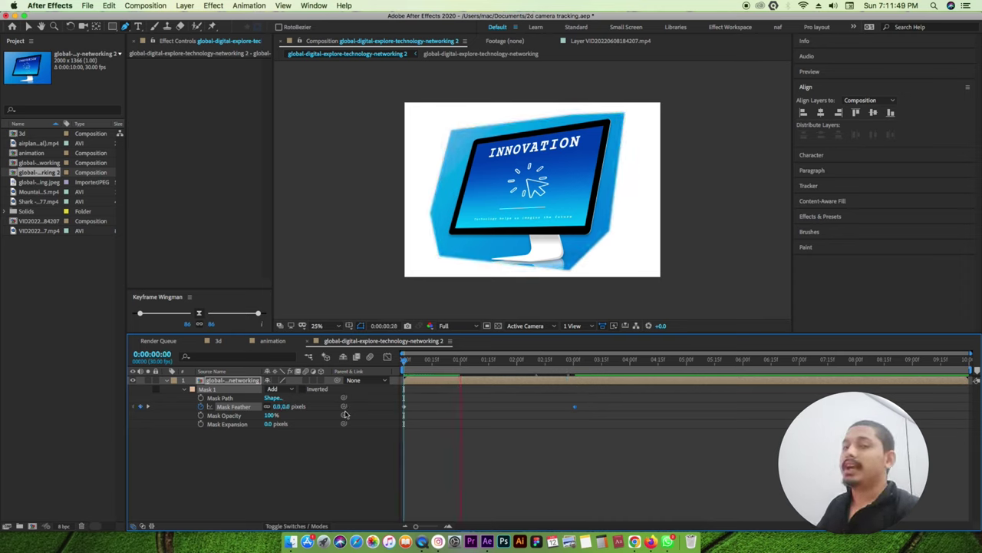
key(space)
Step: Ease the feather keyframes with 96% influence in the Graph Editor, then return to layer bars
drag(664, 389, 361, 450)
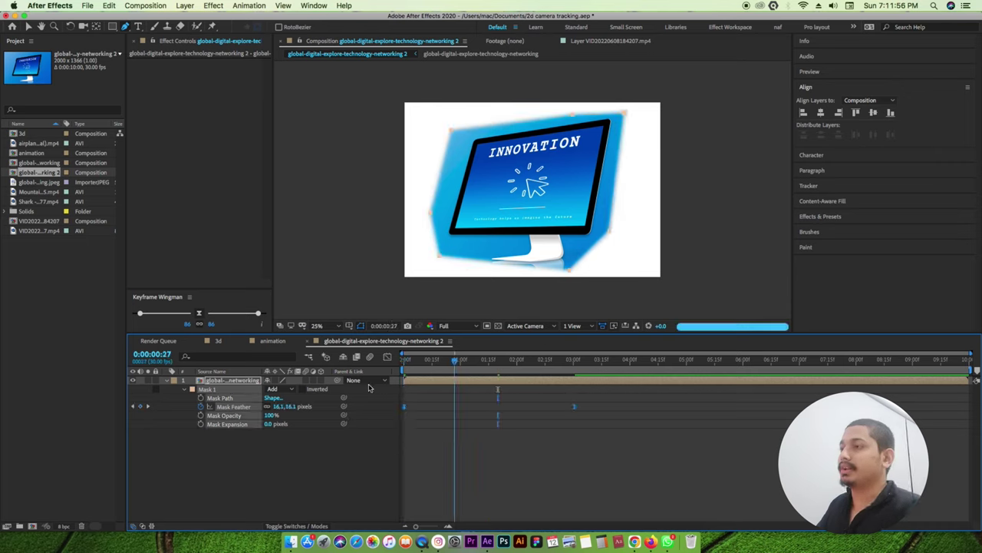
key(Home)
click(386, 357)
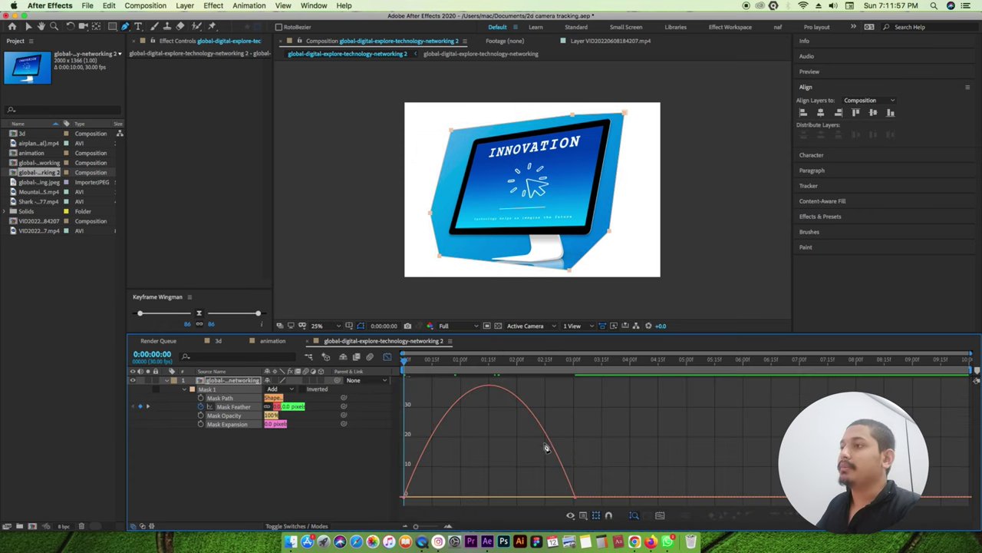
drag(605, 461, 414, 526)
drag(258, 313, 267, 322)
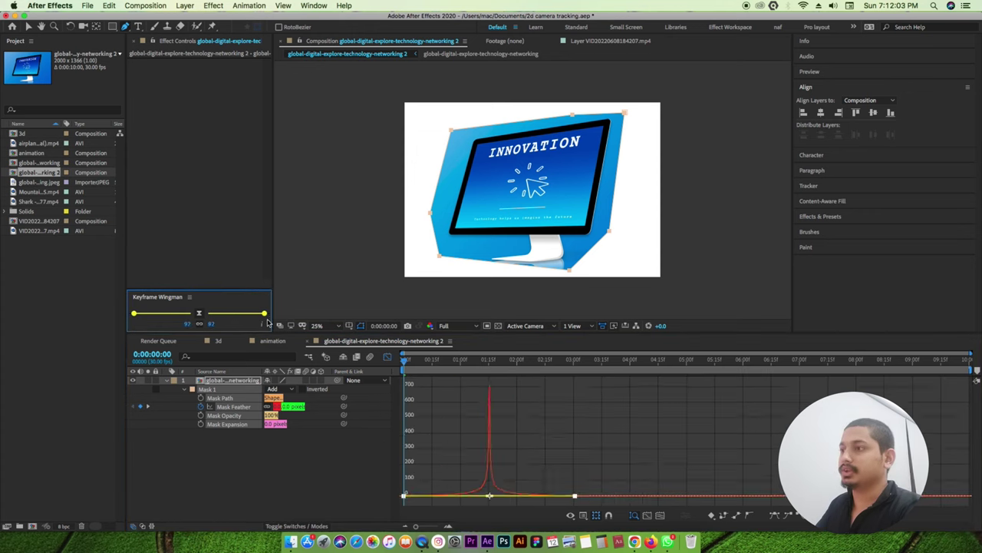
drag(267, 323, 270, 322)
click(387, 356)
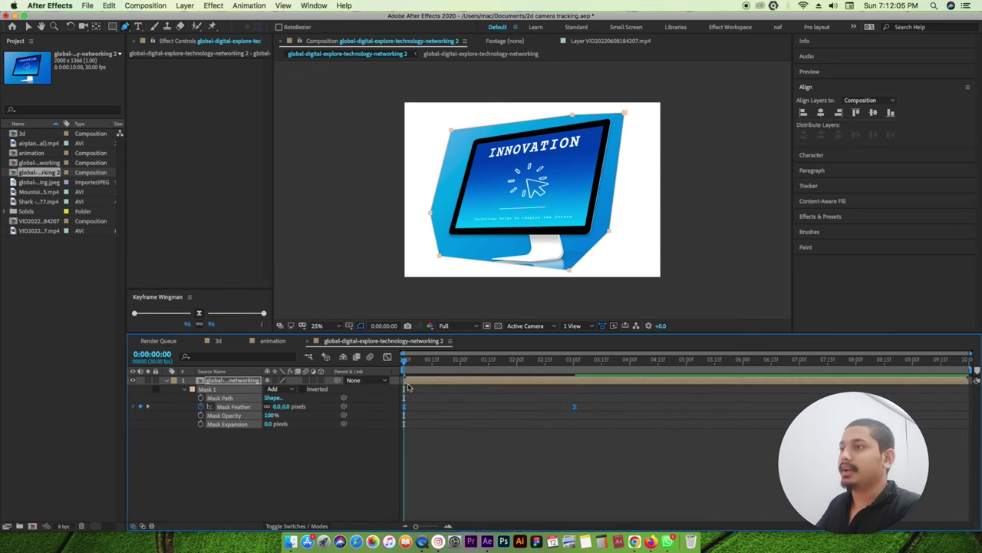
key(space)
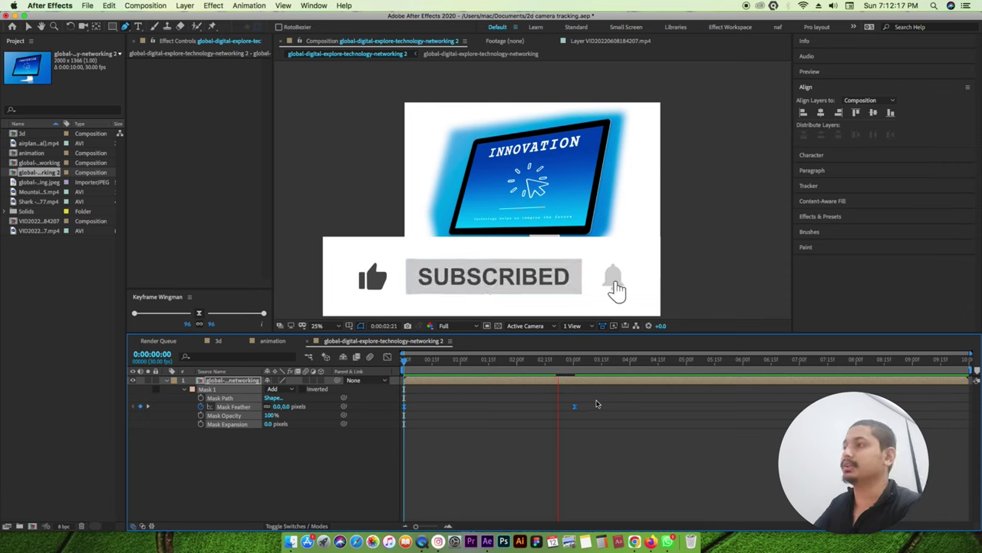
Step: Stop the preview, return to the start, and select Shark.mp4 in the Project panel
key(space)
drag(603, 359, 409, 359)
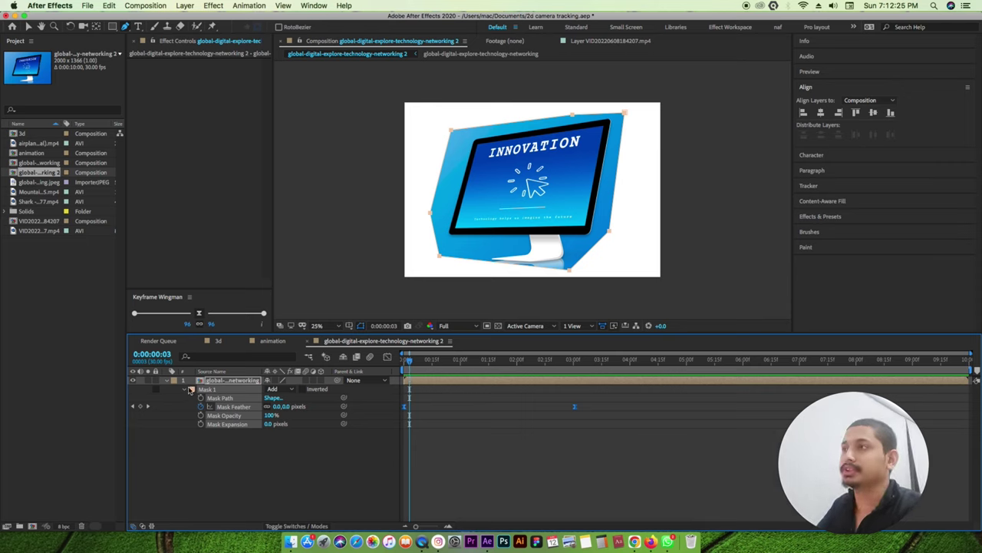
click(34, 200)
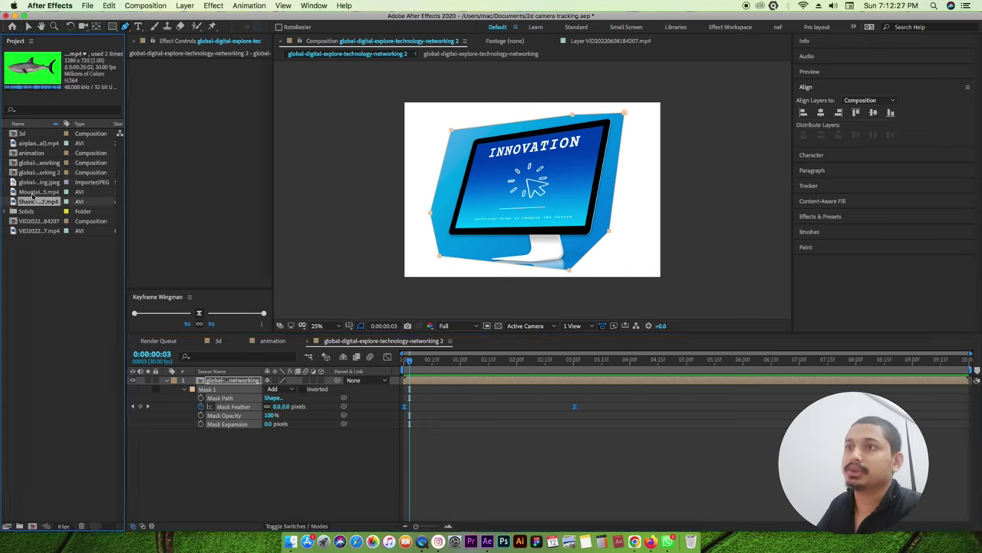
click(33, 154)
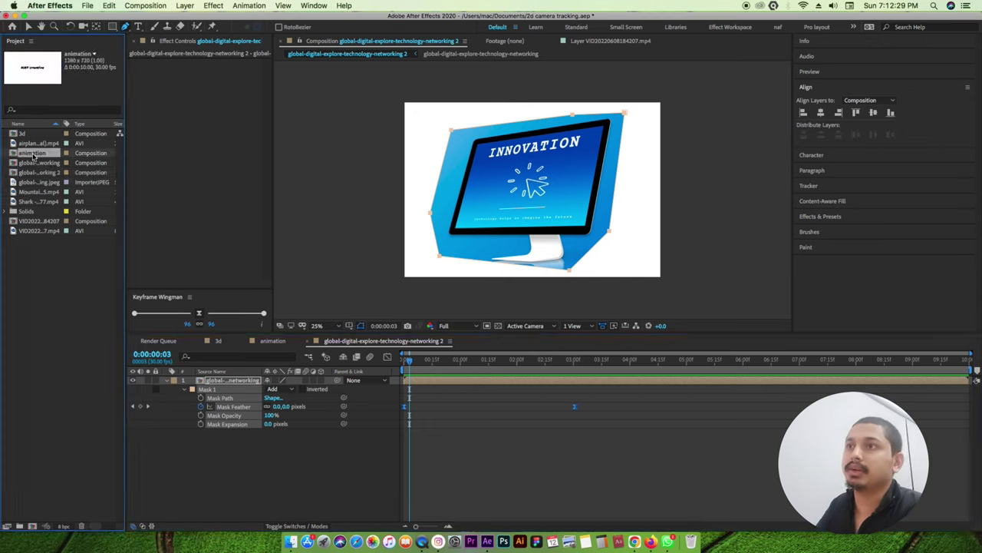
click(32, 202)
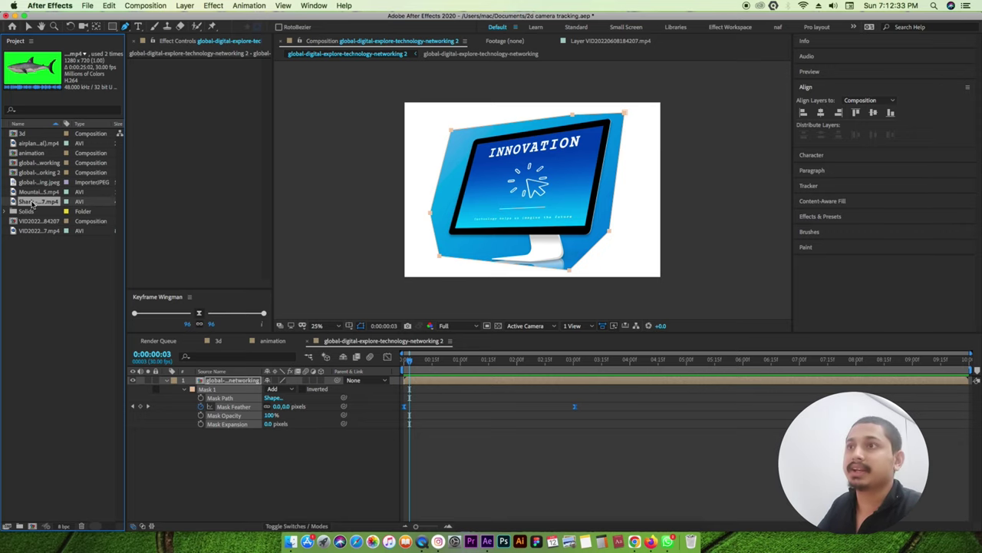
Step: Make a Shark composition, go to about 1 second, and place a mask point above the head
drag(35, 203, 32, 526)
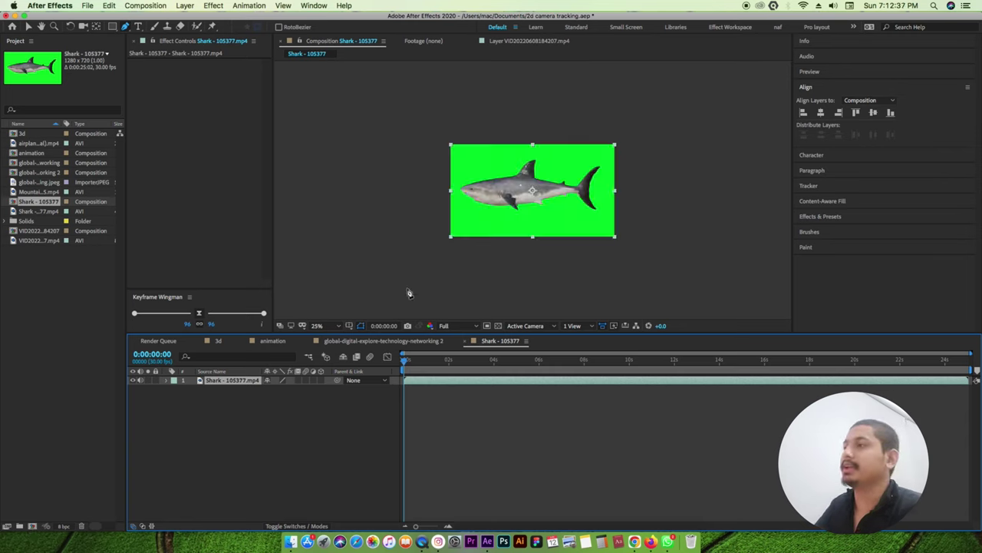
scroll(536, 219, up, 1)
drag(404, 361, 604, 361)
drag(491, 363, 434, 359)
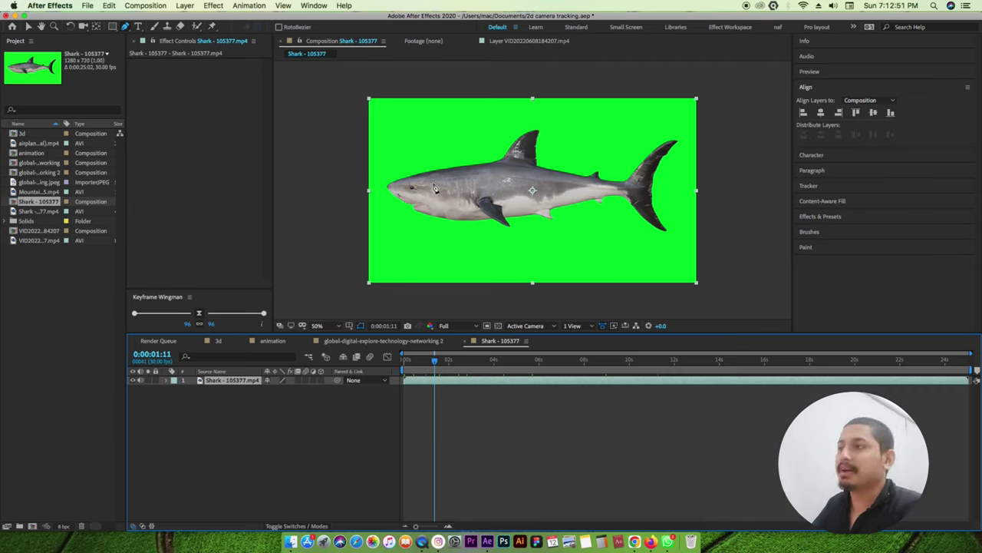
click(435, 145)
Step: Close the pen mask around the shark's head and round its corners with Bezier handles
click(450, 229)
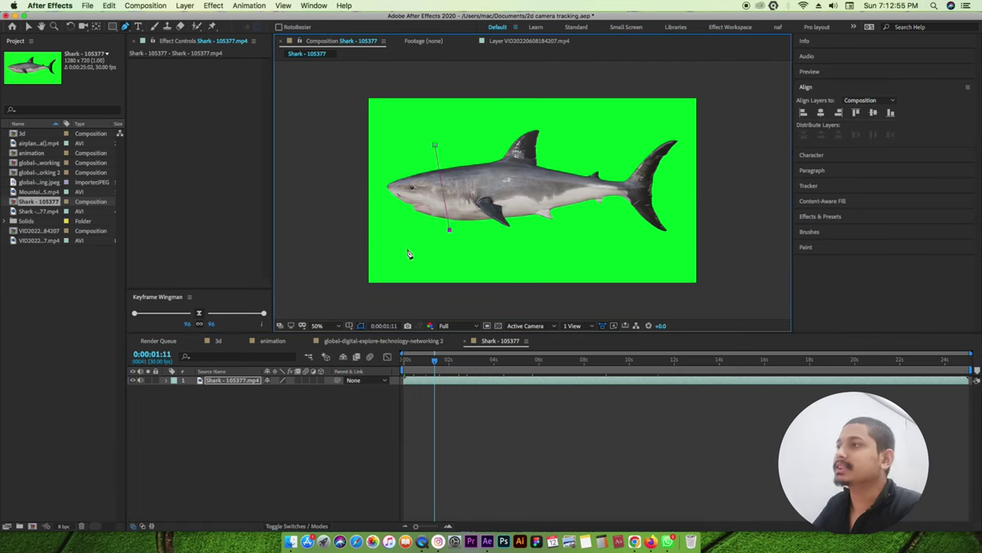
click(389, 240)
mouse_move(376, 159)
mouse_down()
mouse_move(390, 134)
mouse_move(451, 154)
mouse_up()
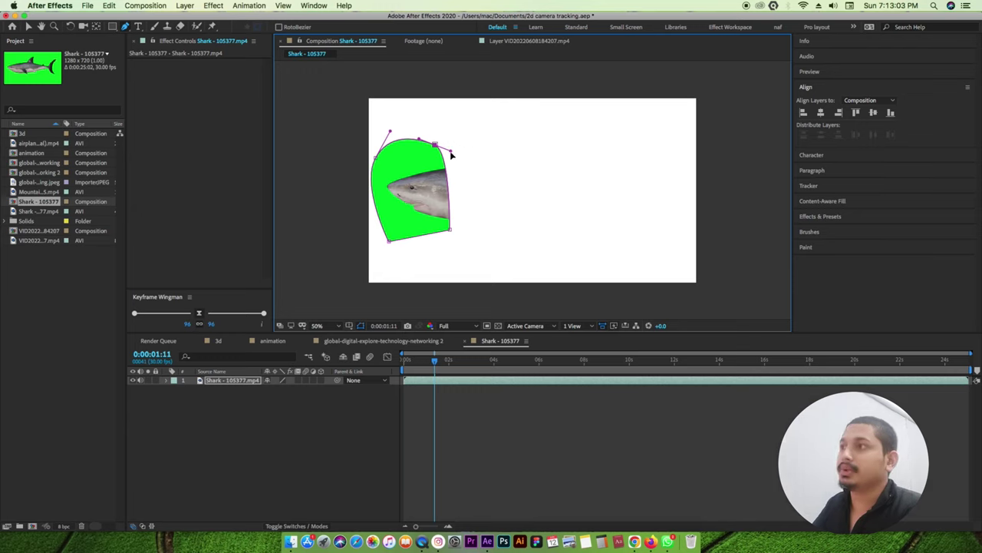
super+click(452, 229)
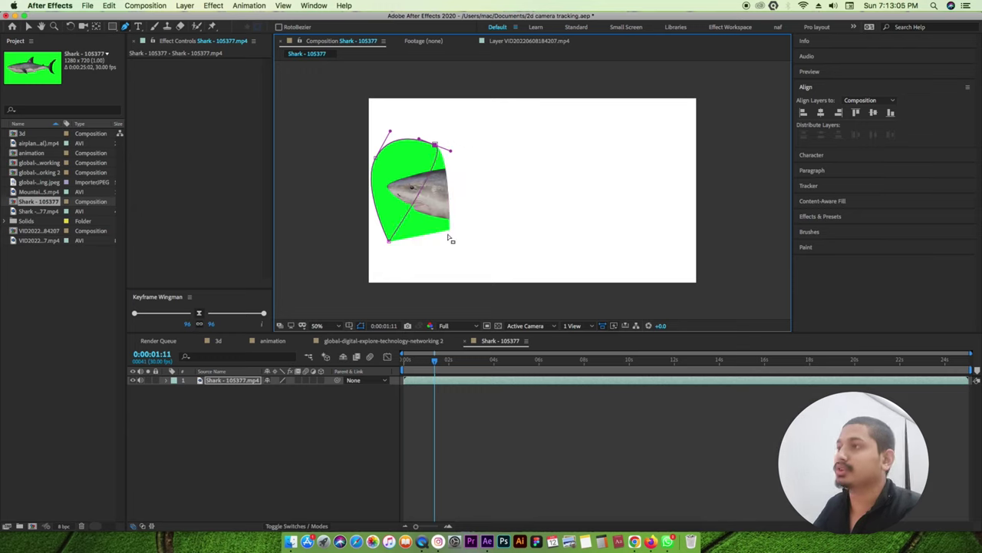
key(super+z)
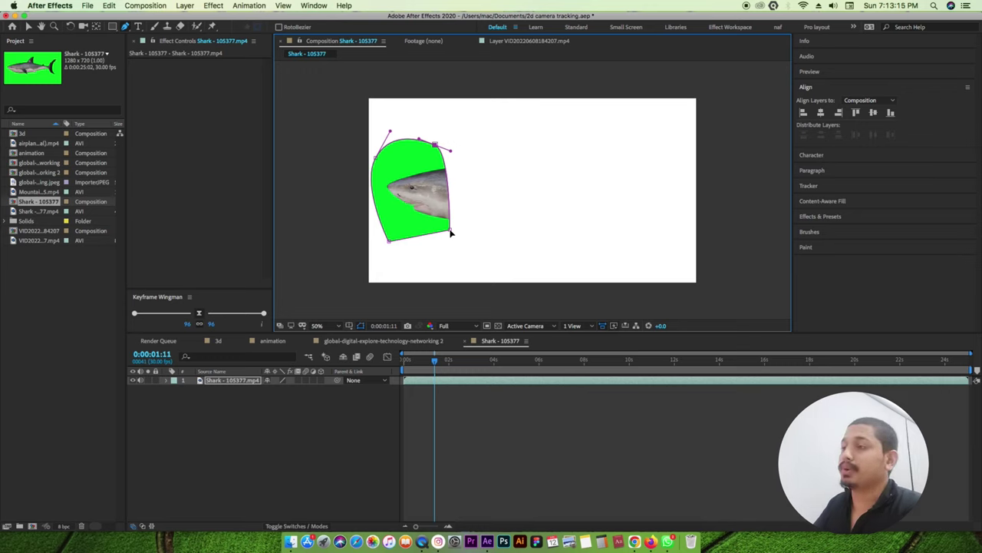
drag(451, 230, 467, 198)
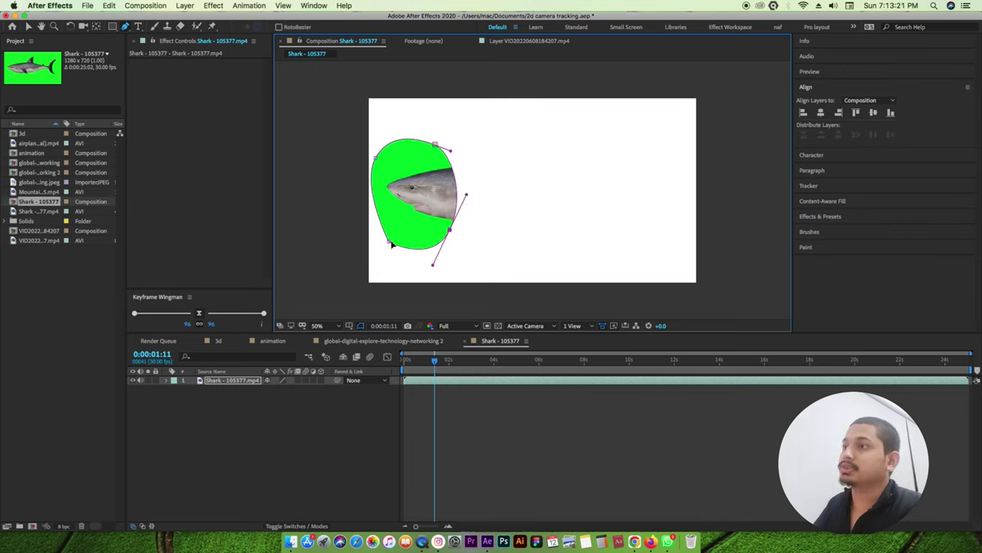
mouse_move(391, 244)
mouse_down()
mouse_move(406, 262)
mouse_move(405, 254)
mouse_up()
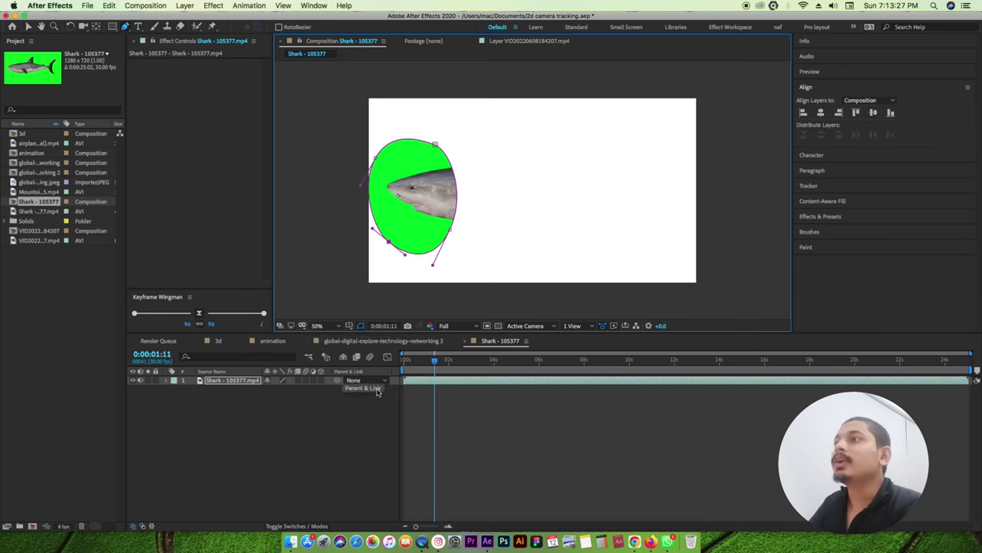
key(space)
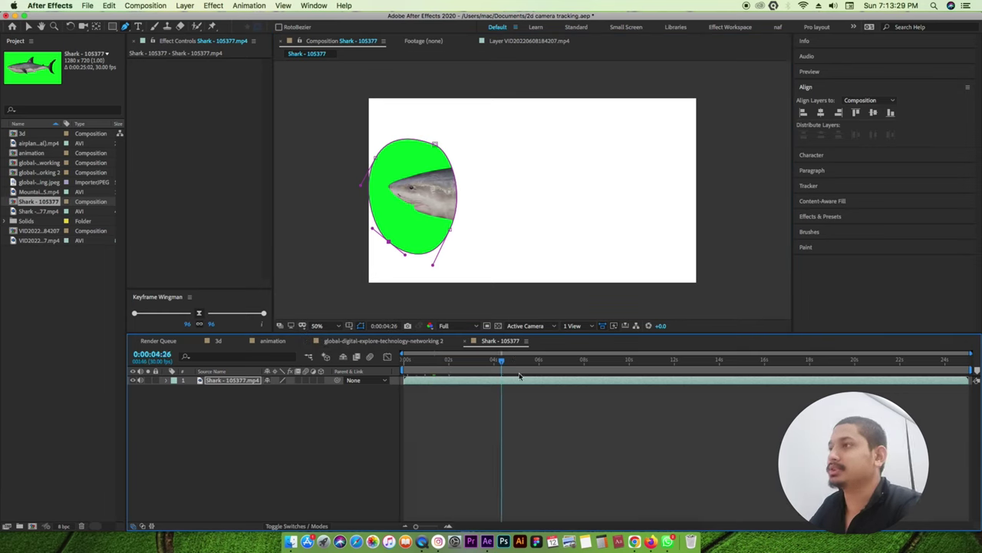
key(space)
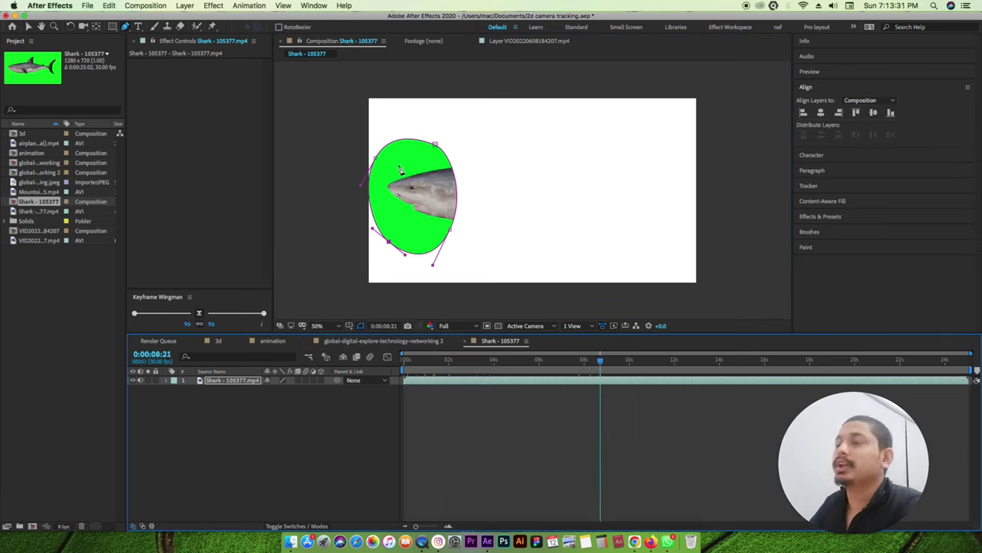
Step: Apply Linear Color Key, sample the green background and raise Matching Tolerance to 30%
click(215, 6)
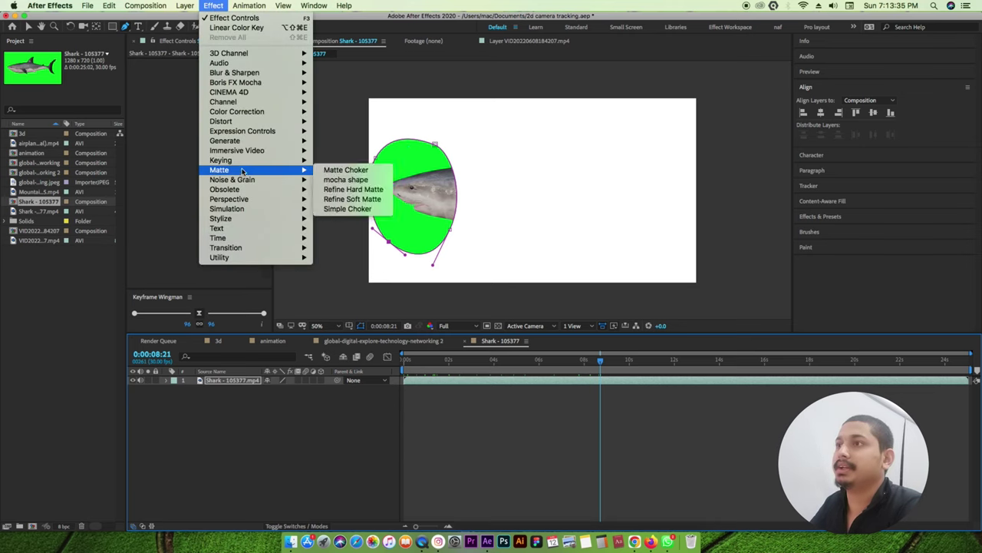
mouse_move(245, 162)
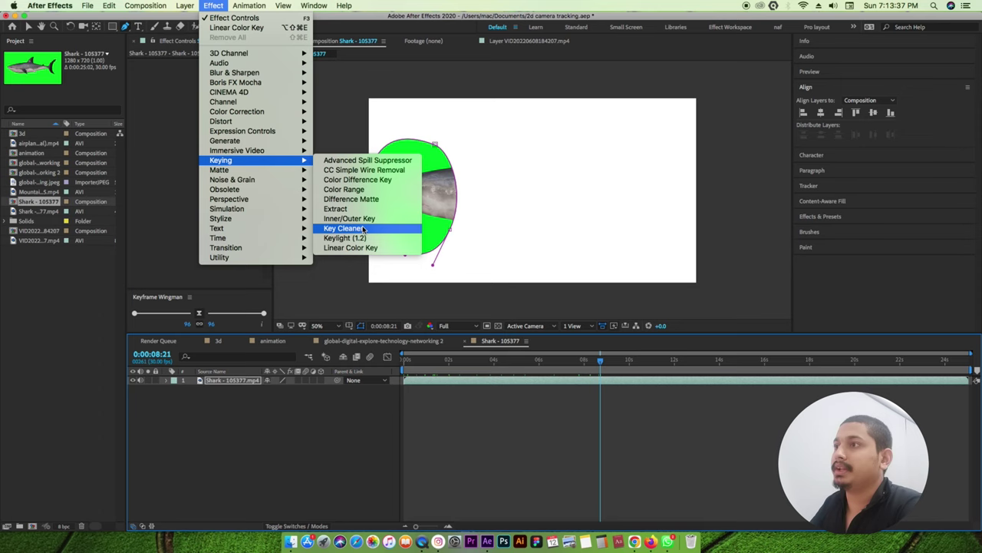
click(349, 247)
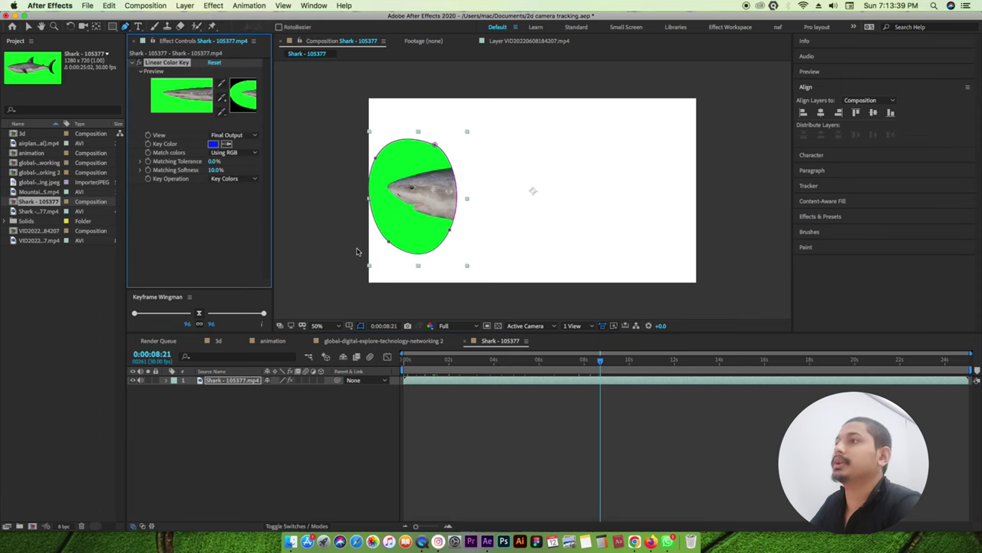
click(418, 157)
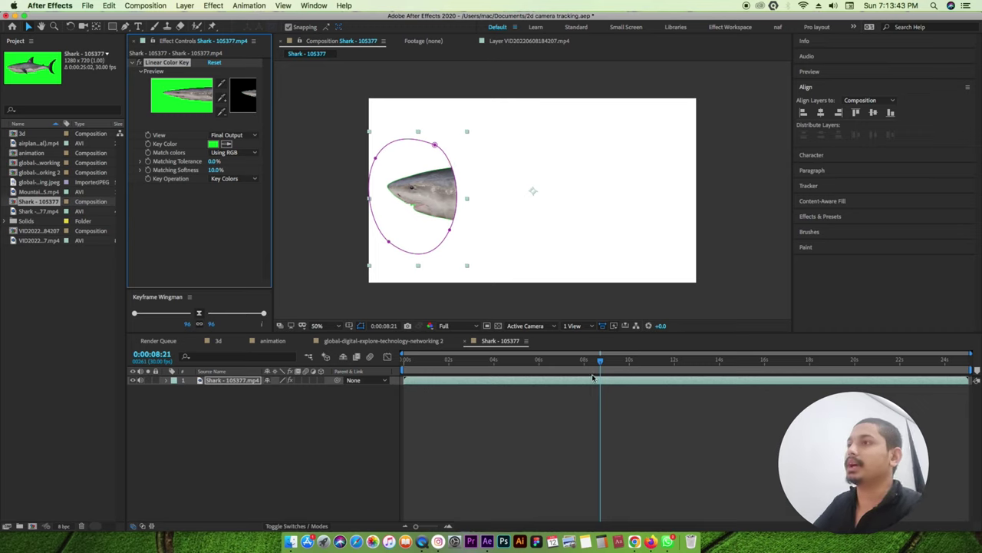
drag(214, 161, 228, 162)
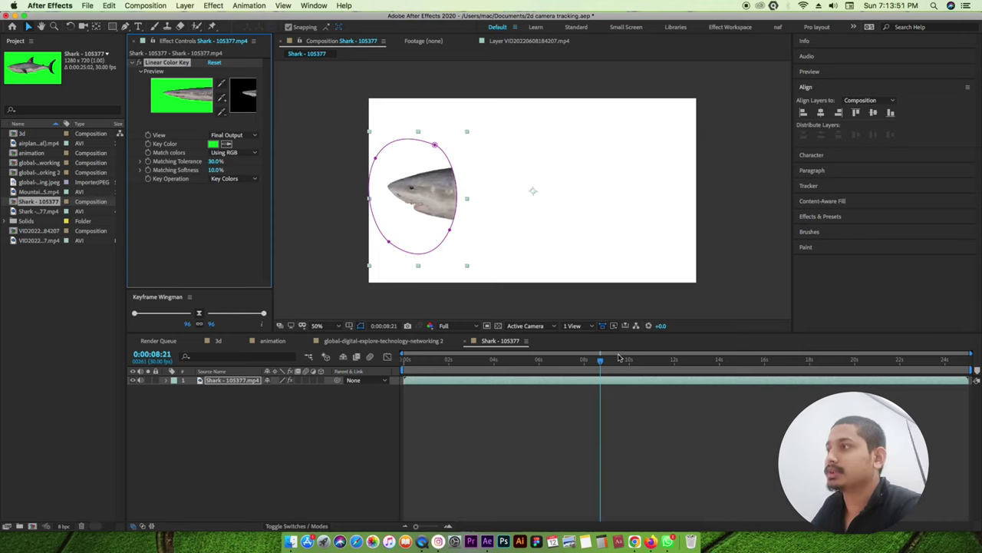
Step: End the work area at 6 seconds and preview the keyed shark
drag(621, 357, 364, 370)
key(space)
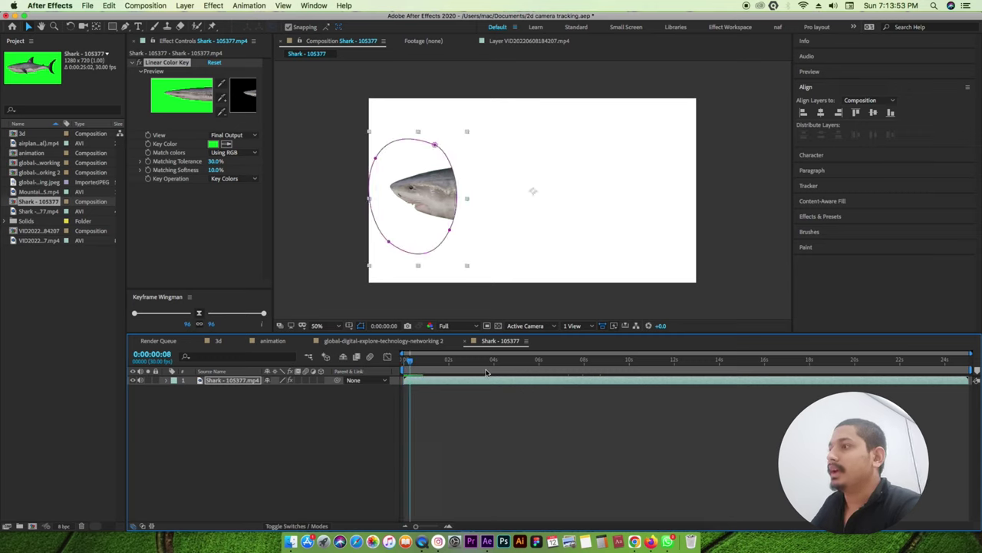
drag(527, 359, 540, 361)
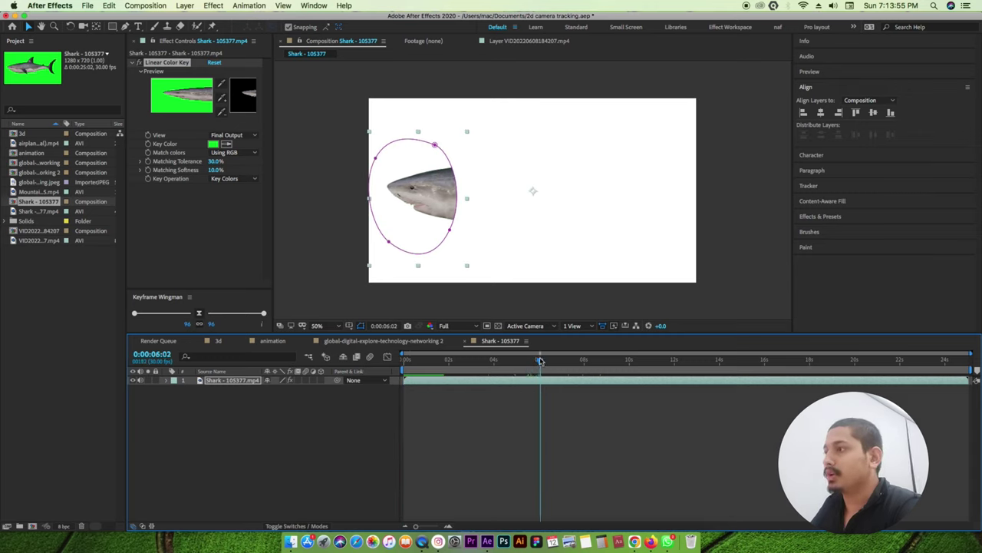
key(n)
click(403, 370)
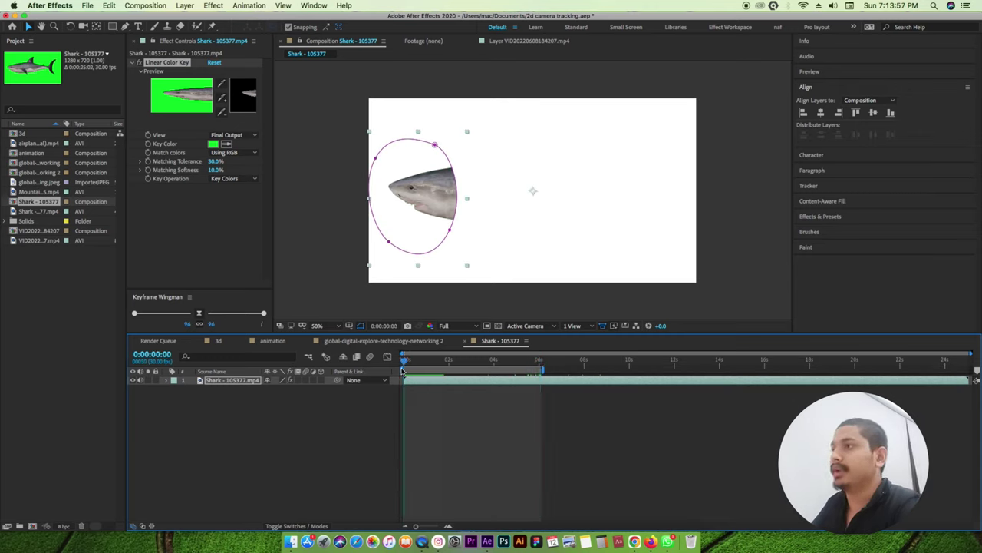
key(space)
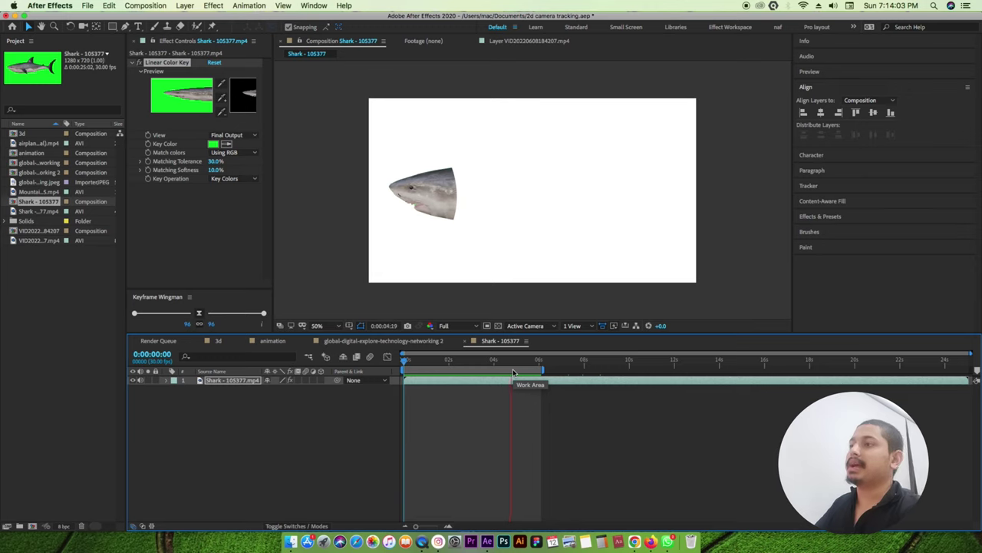
key(space)
Step: Reveal all of the shark layer's Mask 1 properties
key(m)
click(191, 389)
click(191, 389)
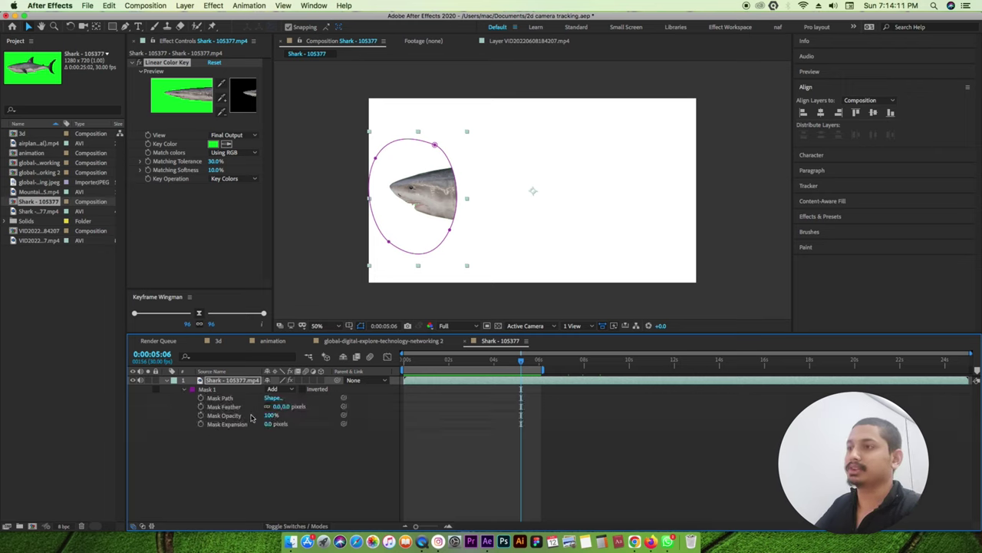
Step: Give Mask 1 67% opacity and a 78 px feather, then centre the shark layer both ways
mouse_move(269, 415)
mouse_down()
mouse_move(244, 415)
mouse_move(313, 407)
mouse_up()
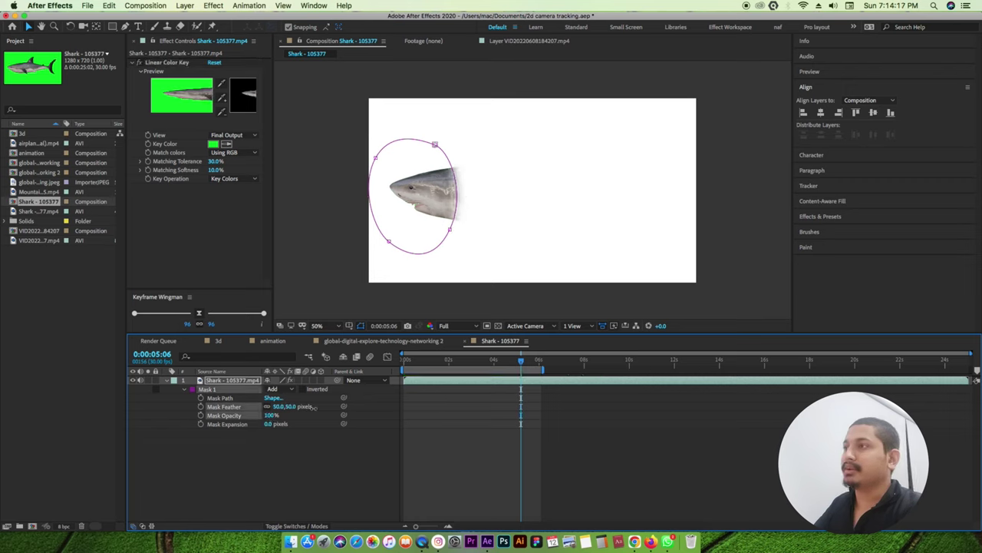
drag(323, 407, 330, 407)
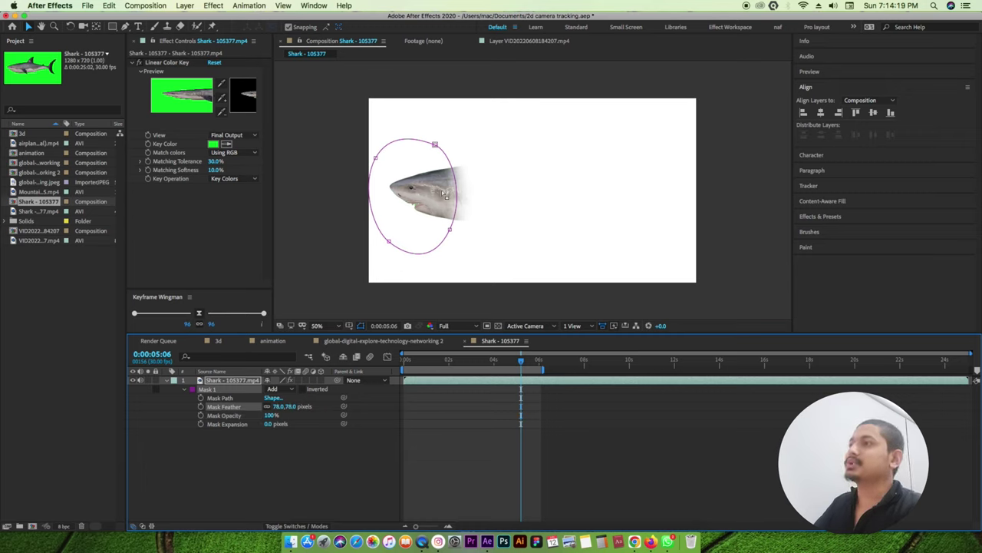
click(448, 204)
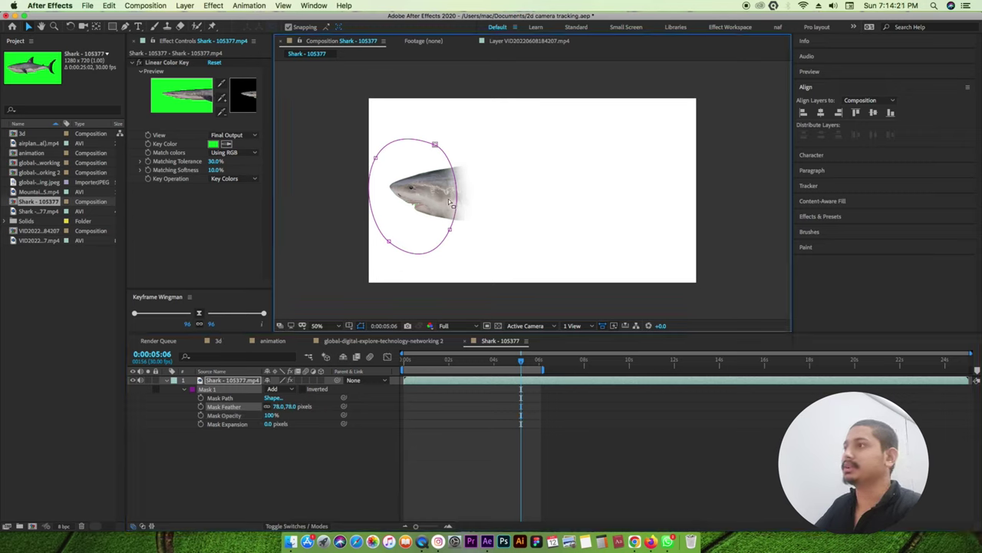
click(820, 113)
click(873, 113)
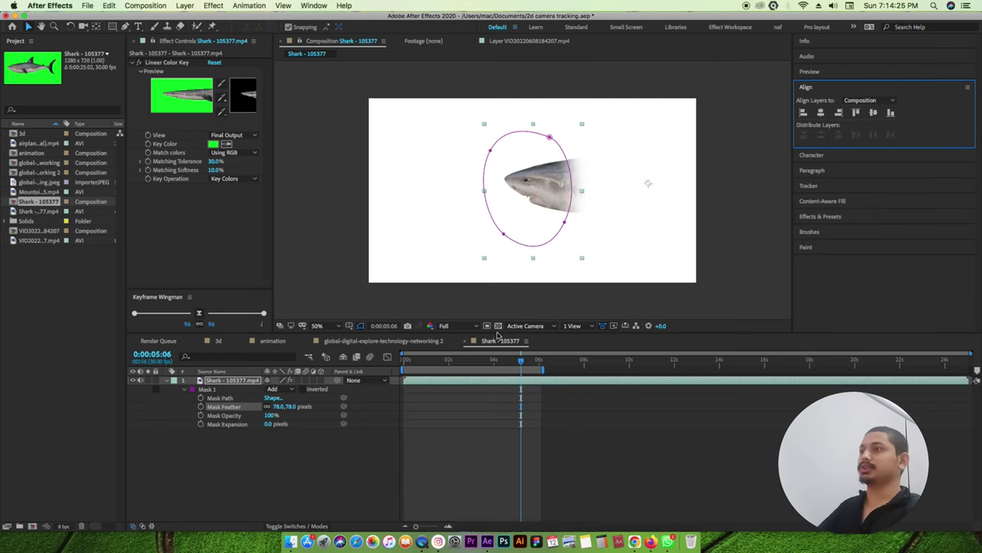
drag(498, 335, 497, 348)
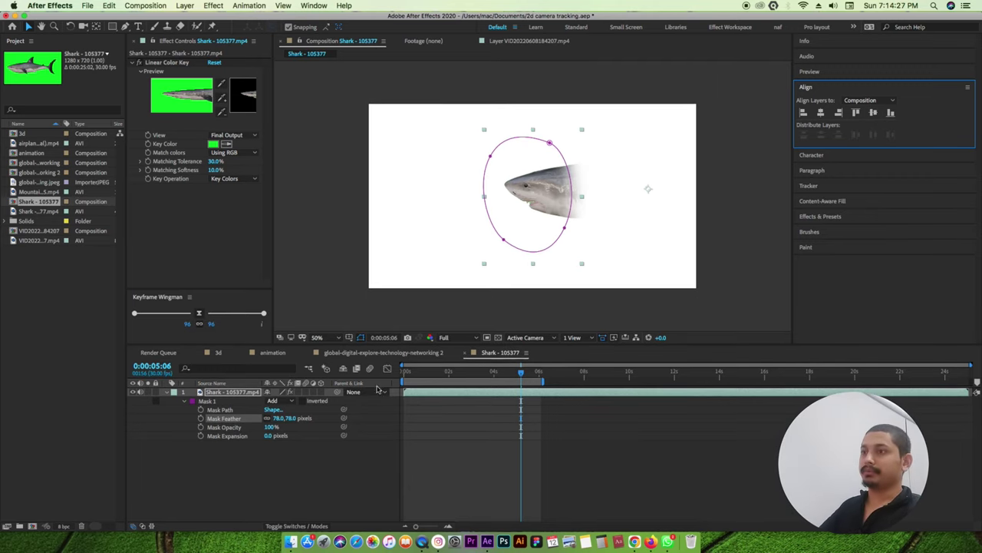
drag(520, 370, 403, 371)
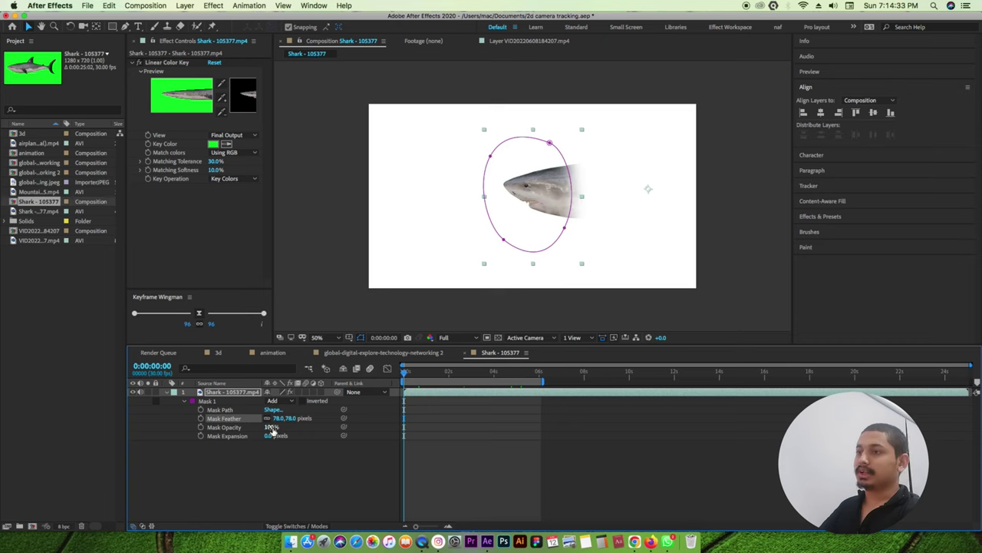
drag(270, 426, 258, 426)
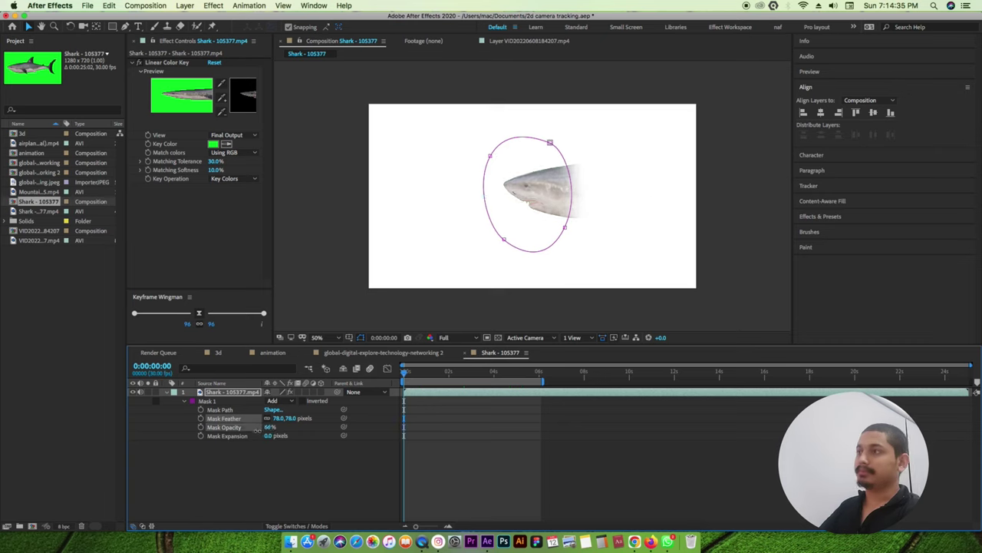
drag(258, 426, 289, 422)
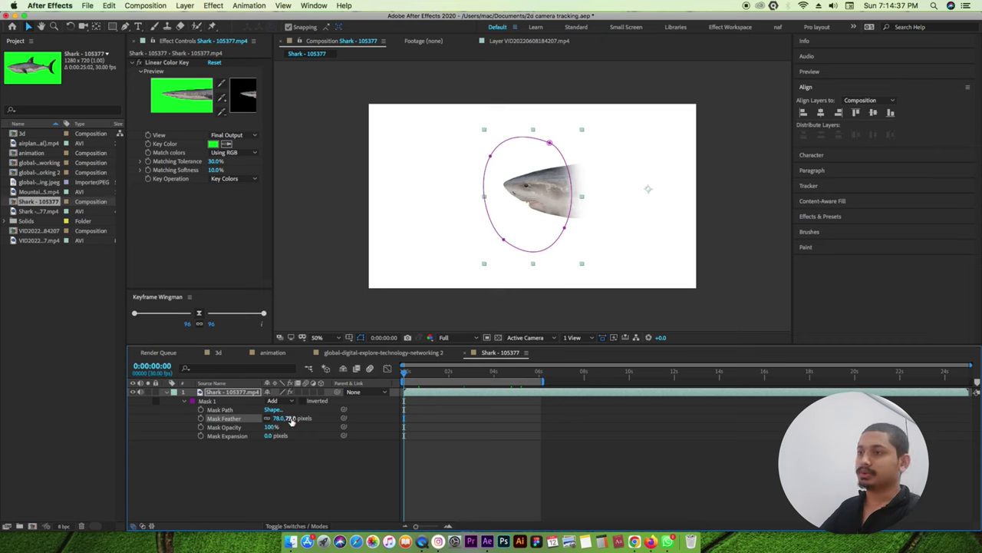
key(k)
drag(520, 372, 522, 384)
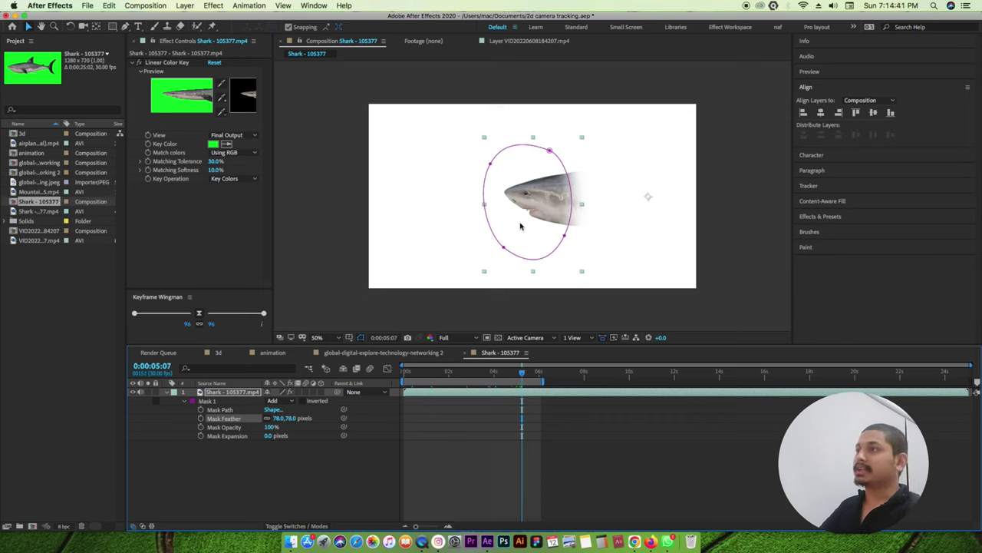
drag(511, 379, 404, 376)
click(219, 409)
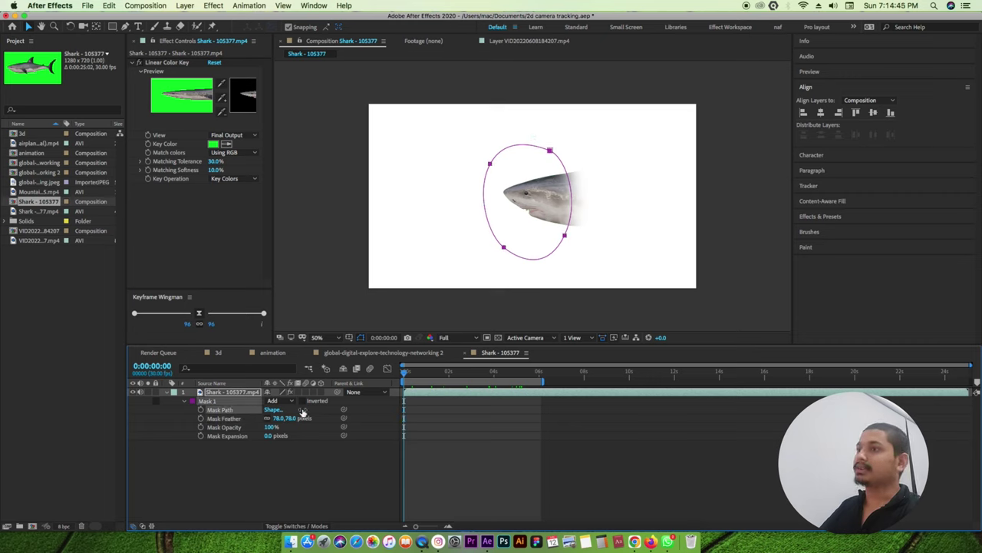
click(274, 410)
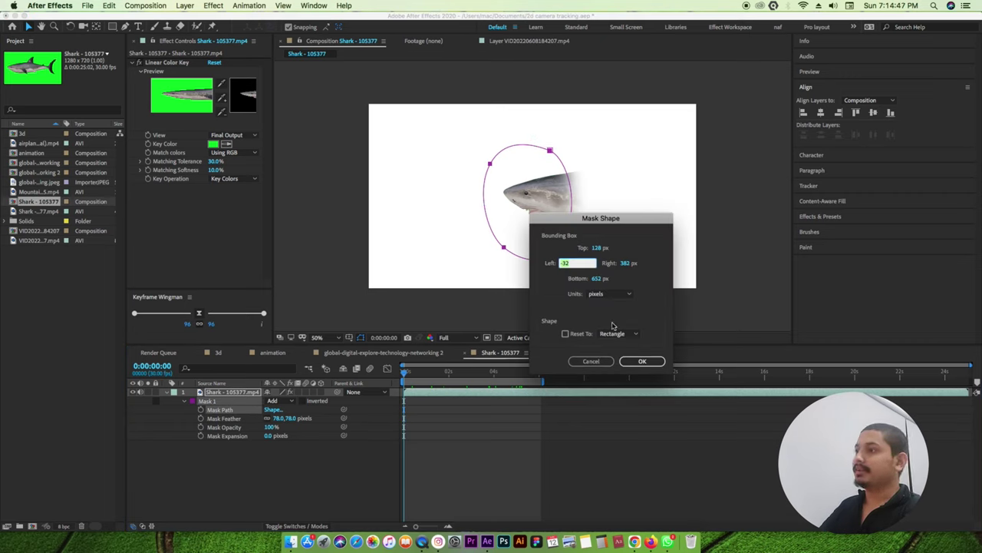
Step: Set the mask shape's left edge to -32 px and apply the Mask Shape settings
mouse_move(630, 220)
mouse_down()
mouse_move(353, 206)
mouse_move(378, 207)
mouse_move(371, 200)
mouse_up()
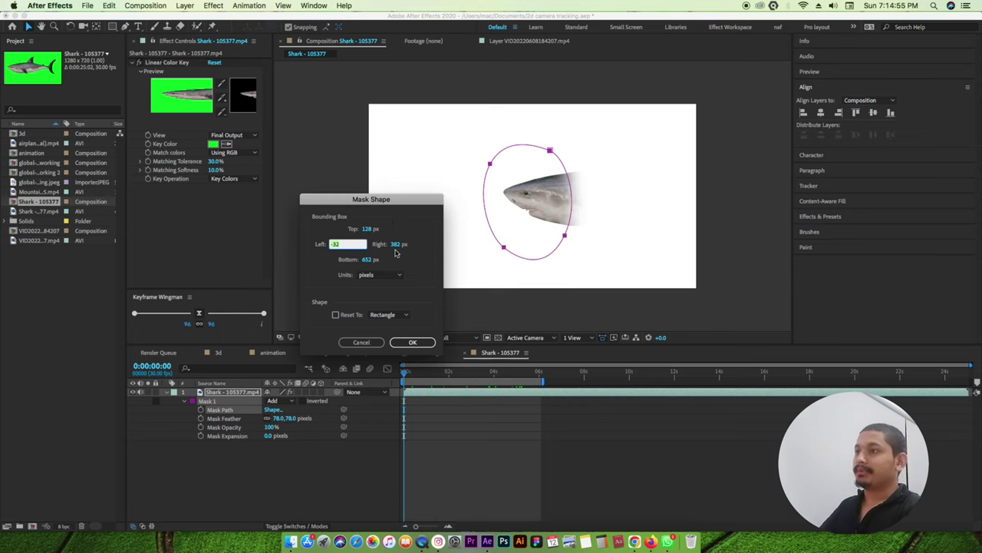
click(398, 244)
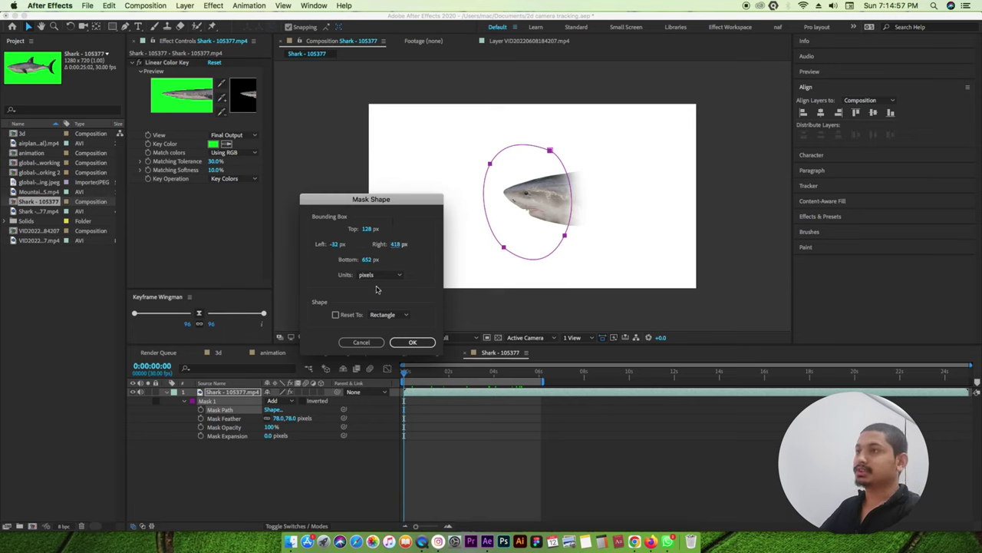
click(335, 315)
click(399, 315)
click(397, 326)
click(401, 315)
click(398, 325)
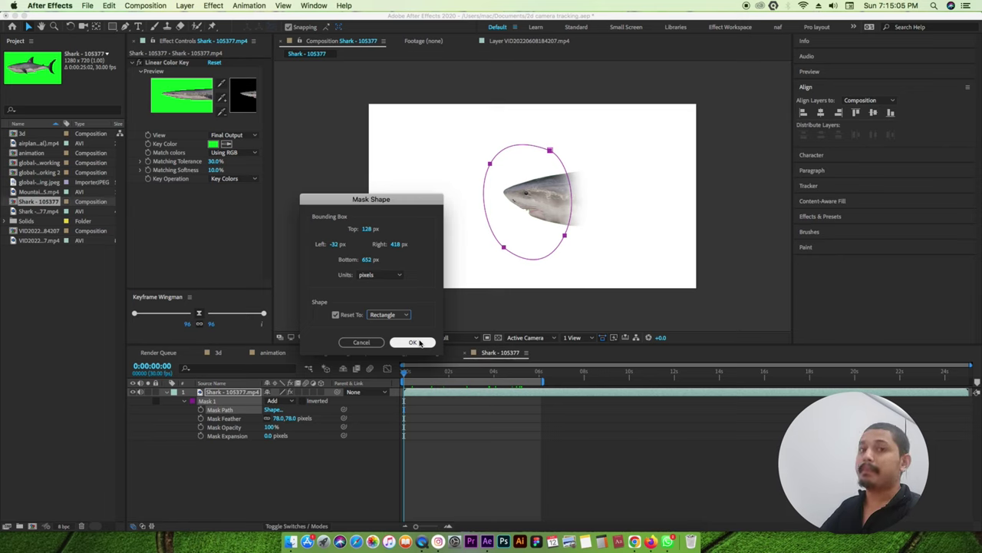
click(415, 342)
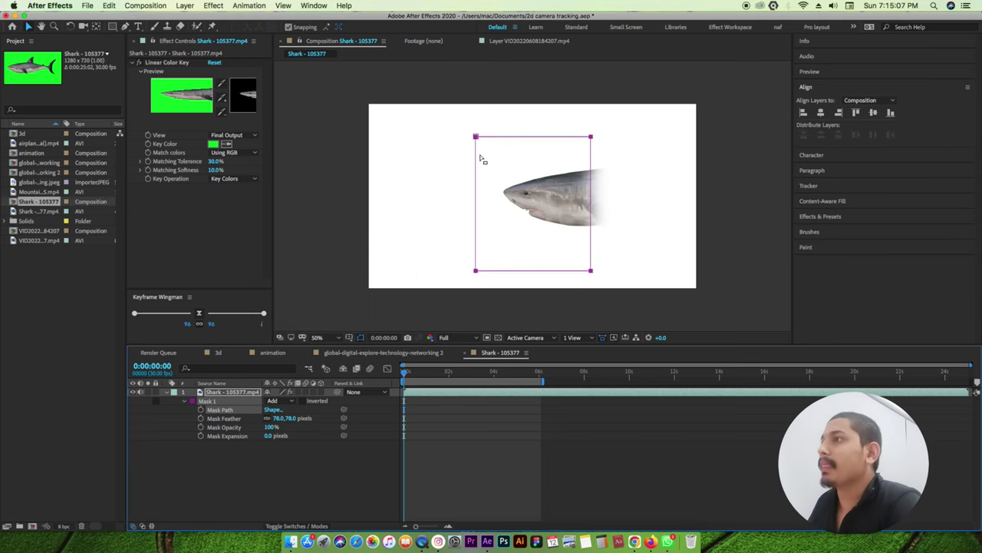
Step: Reset Mask 1 to a regular Ellipse preset shape and confirm
double_click(241, 403)
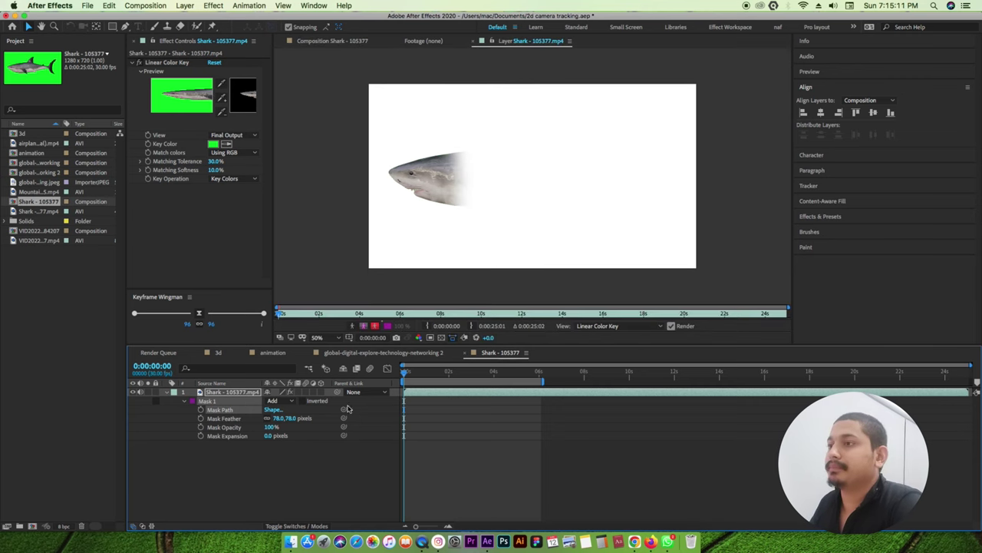
click(341, 42)
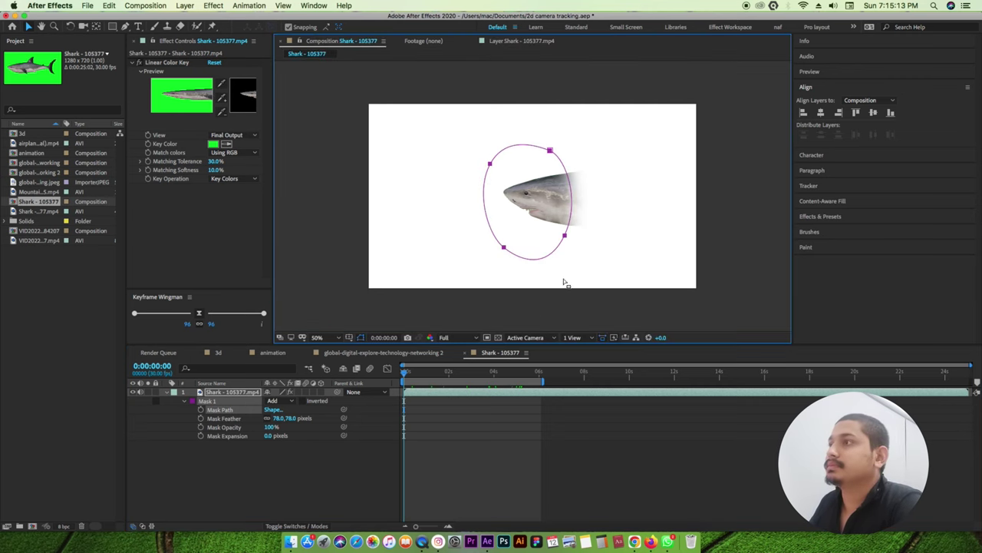
click(273, 410)
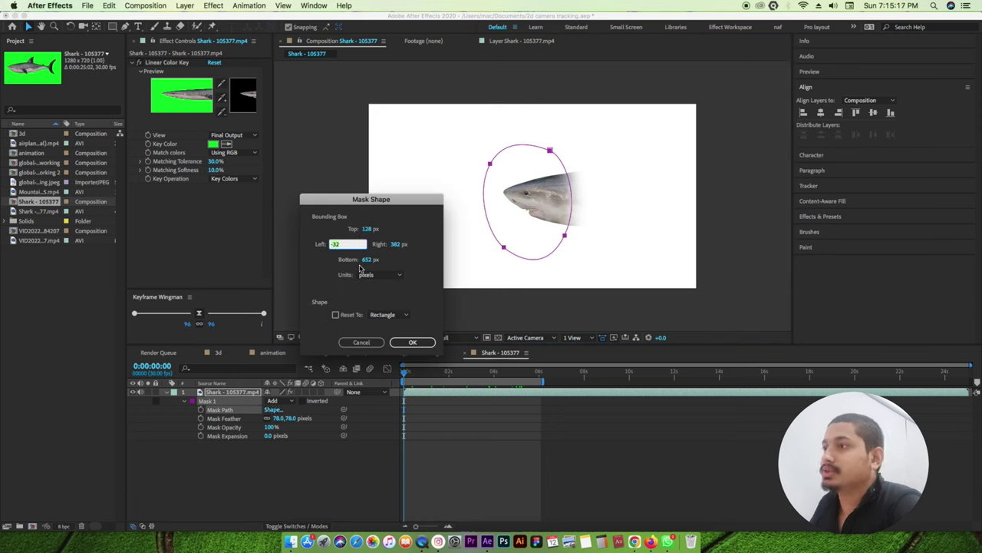
click(384, 315)
click(393, 338)
click(412, 343)
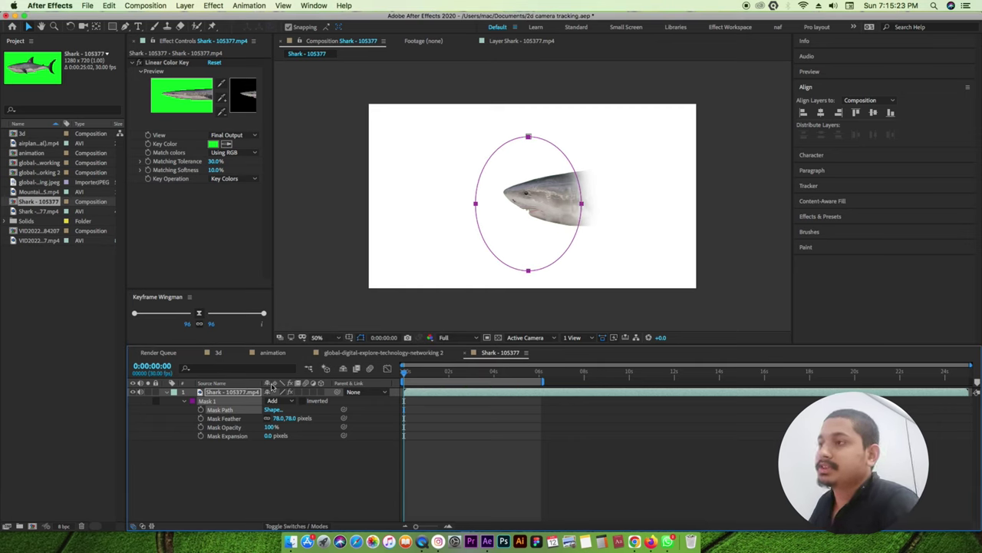
Step: Keyframe Mask Path, shifting the ellipse and its top point left at ~1s, the bottom point at ~2s
click(200, 409)
drag(405, 373, 426, 373)
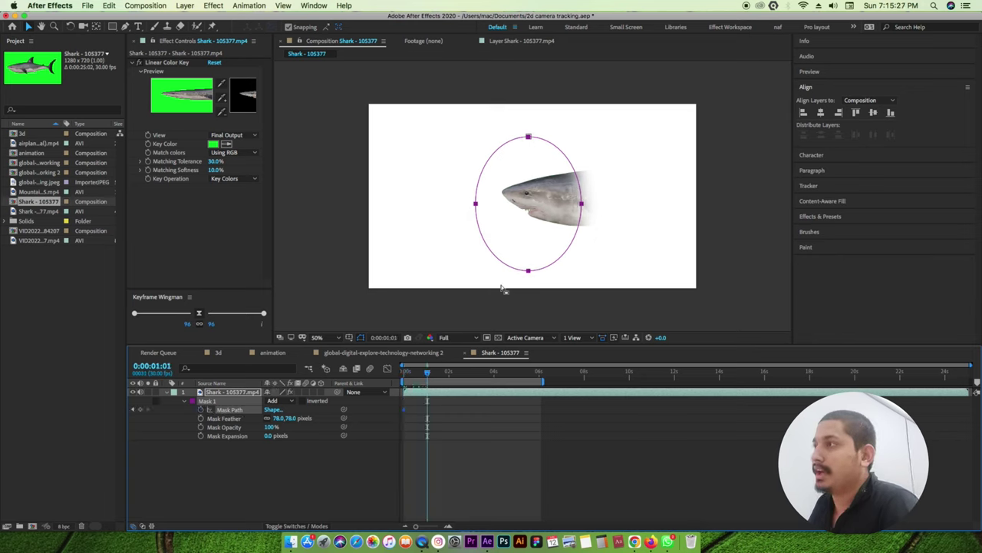
drag(477, 206, 458, 206)
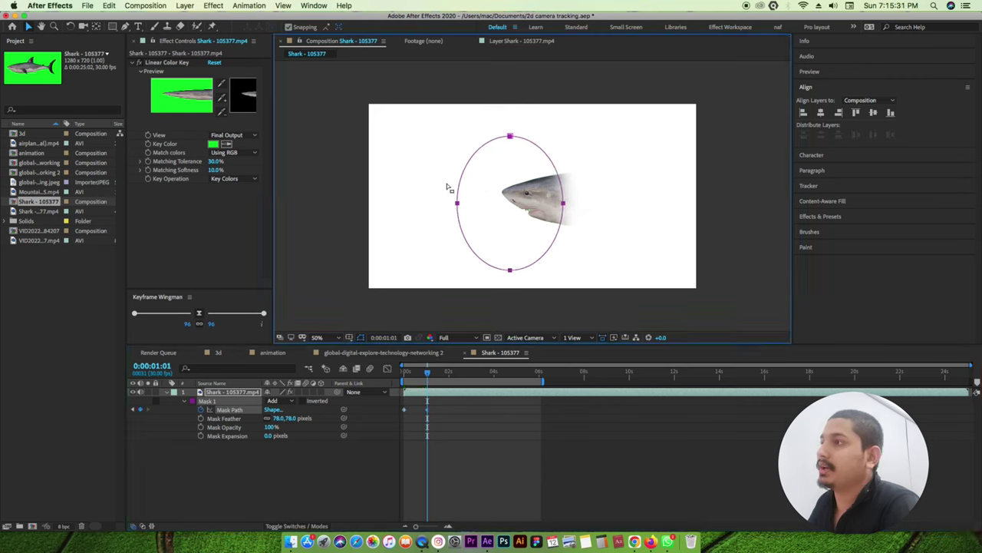
click(512, 137)
drag(510, 136, 480, 130)
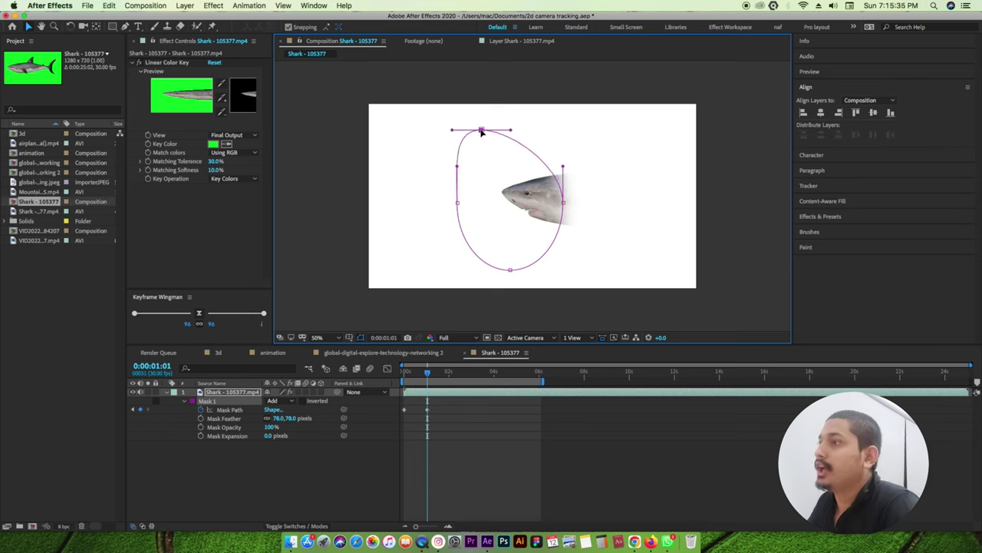
drag(429, 375, 451, 373)
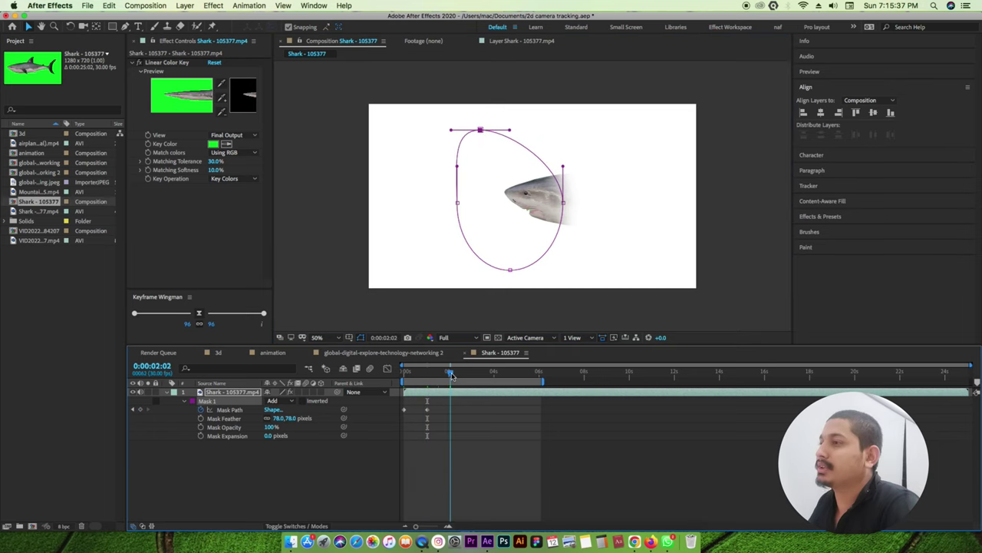
click(508, 271)
drag(510, 273, 472, 276)
Step: Pull the mask's right side in at 3:20 and further at 5:07, then preview from the start
drag(451, 376, 487, 374)
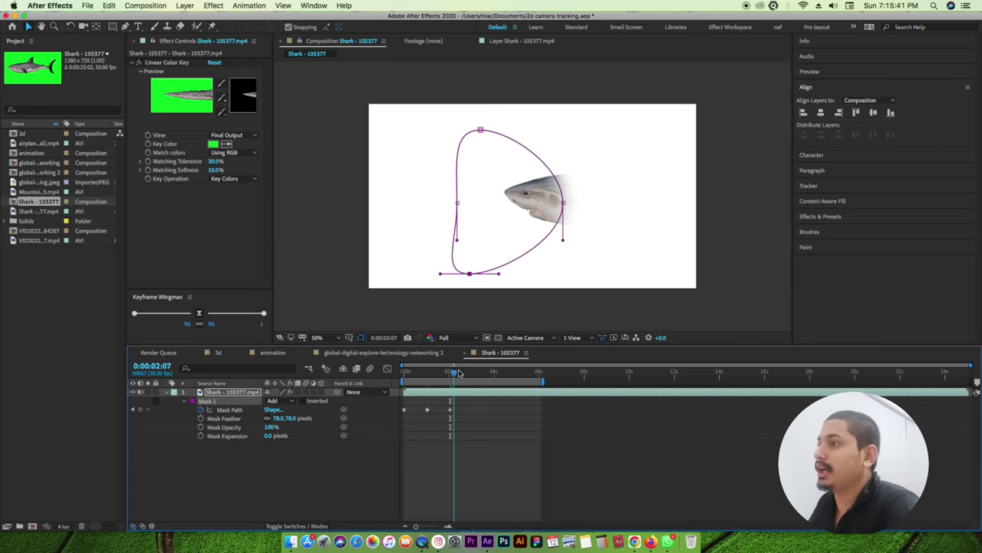
click(563, 204)
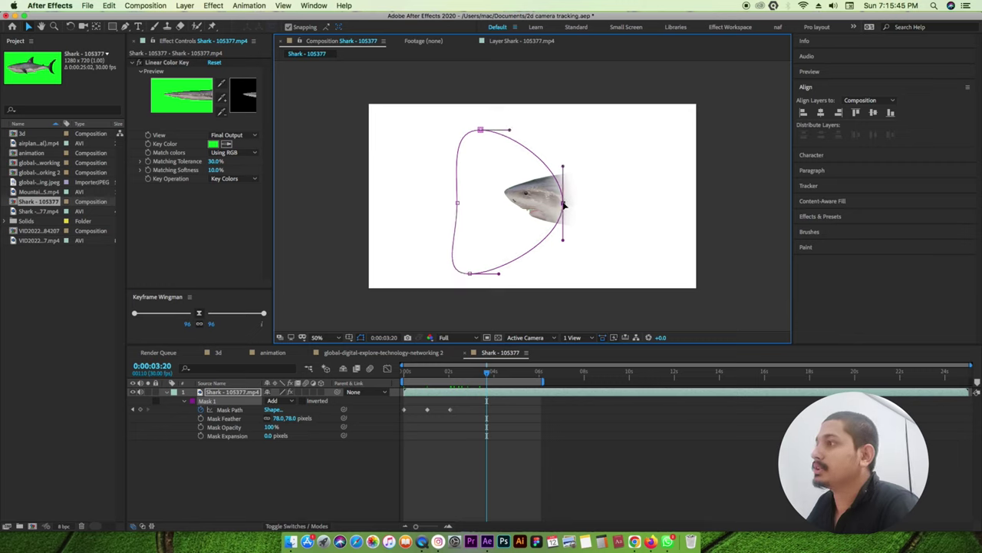
drag(563, 204, 527, 203)
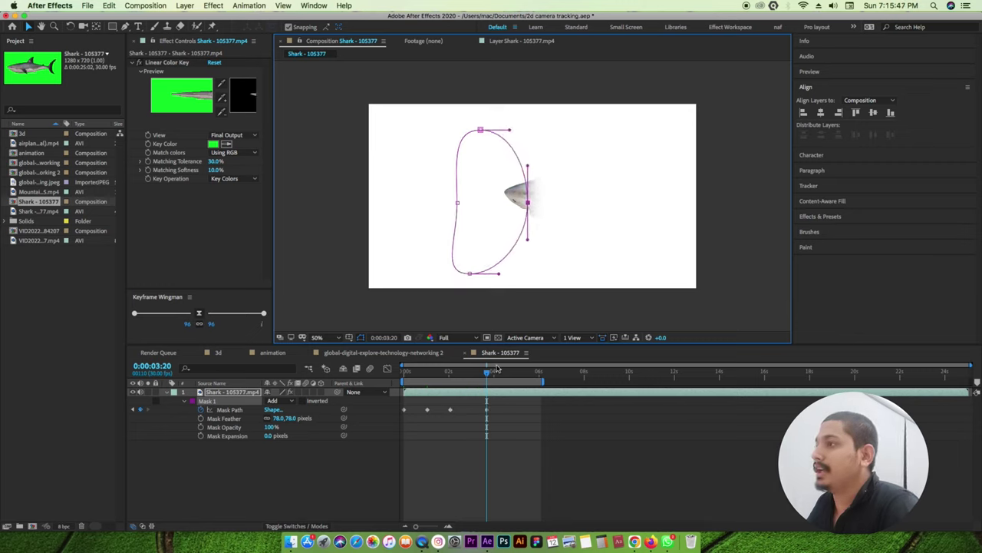
click(522, 372)
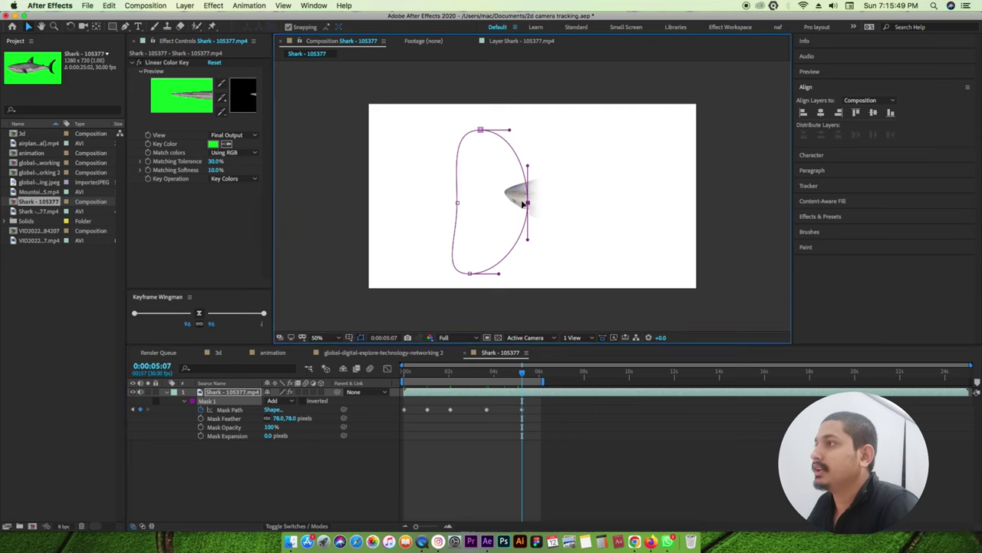
drag(527, 203, 484, 204)
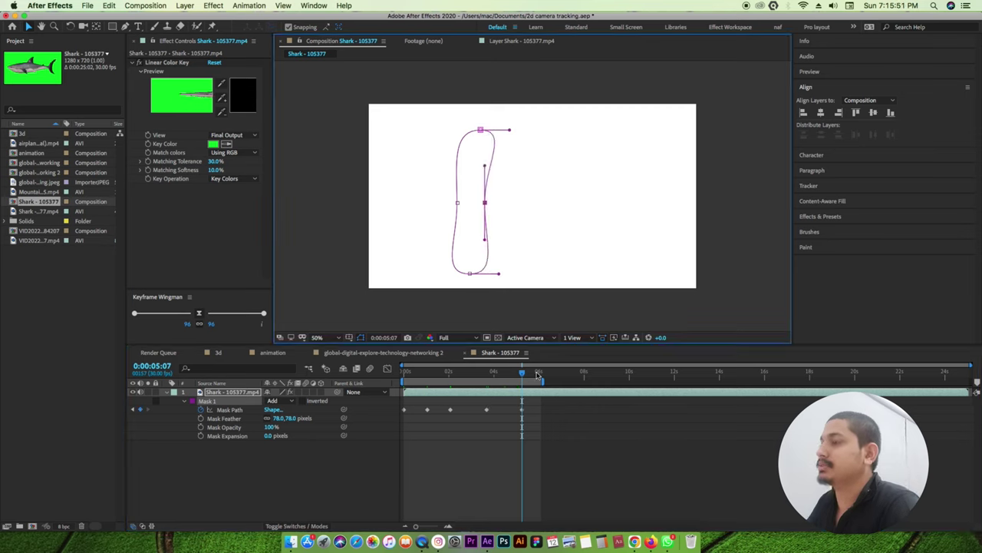
key(Home)
key(space)
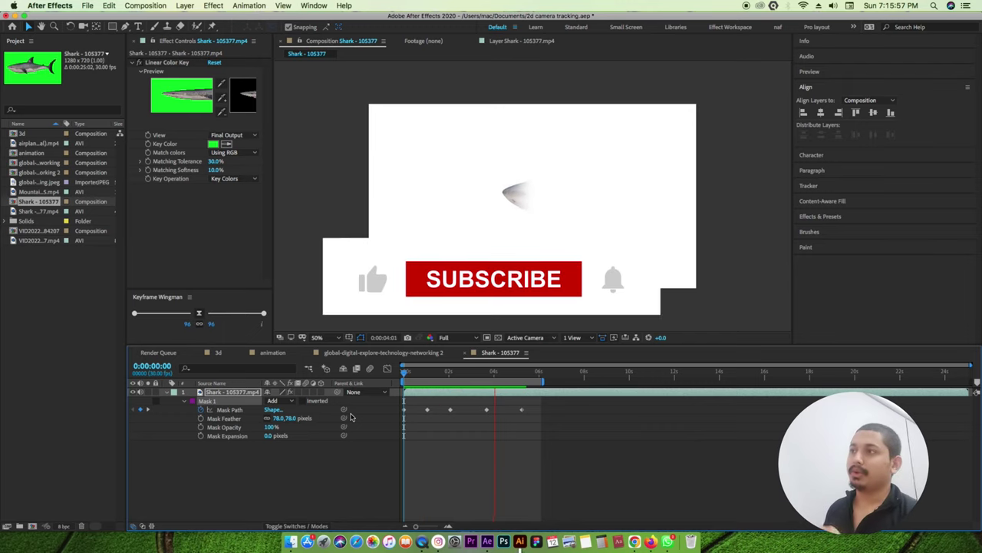
key(space)
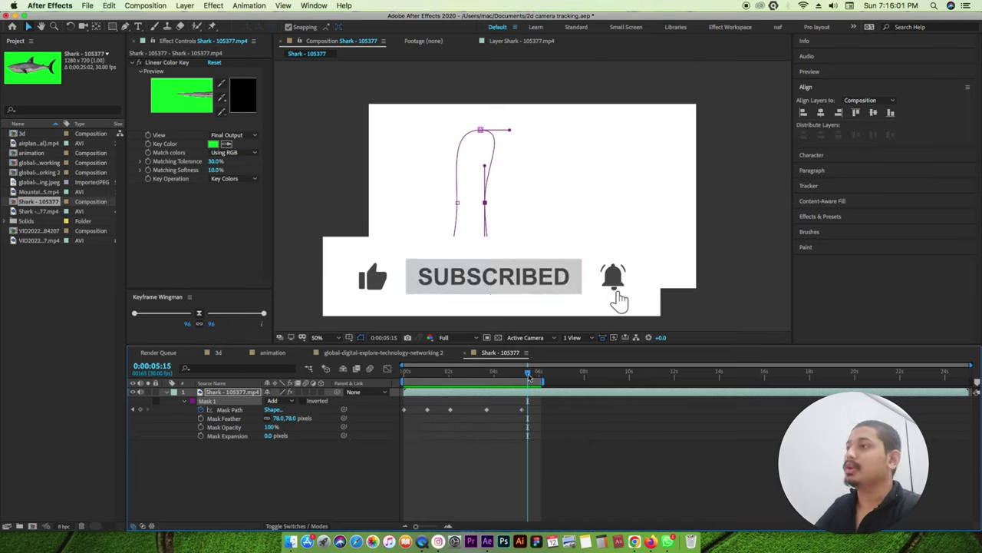
key(j)
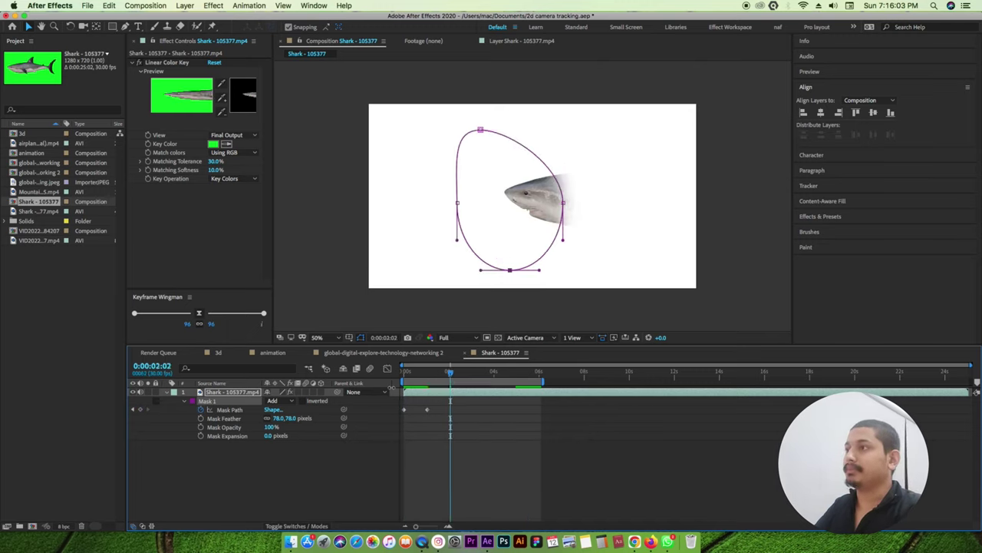